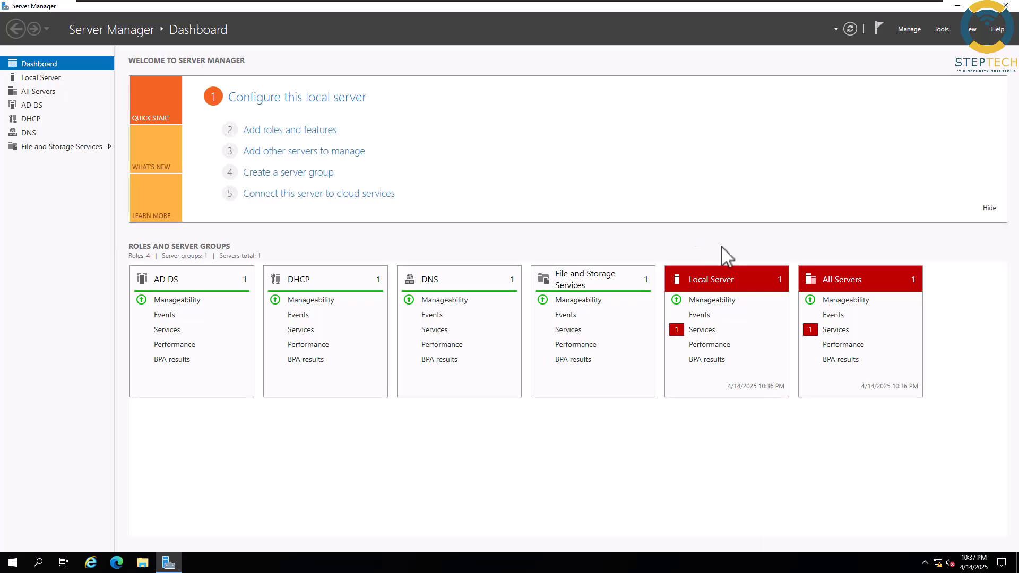
- Open the Tools menu on the Server Manager dashboard
click(942, 29)
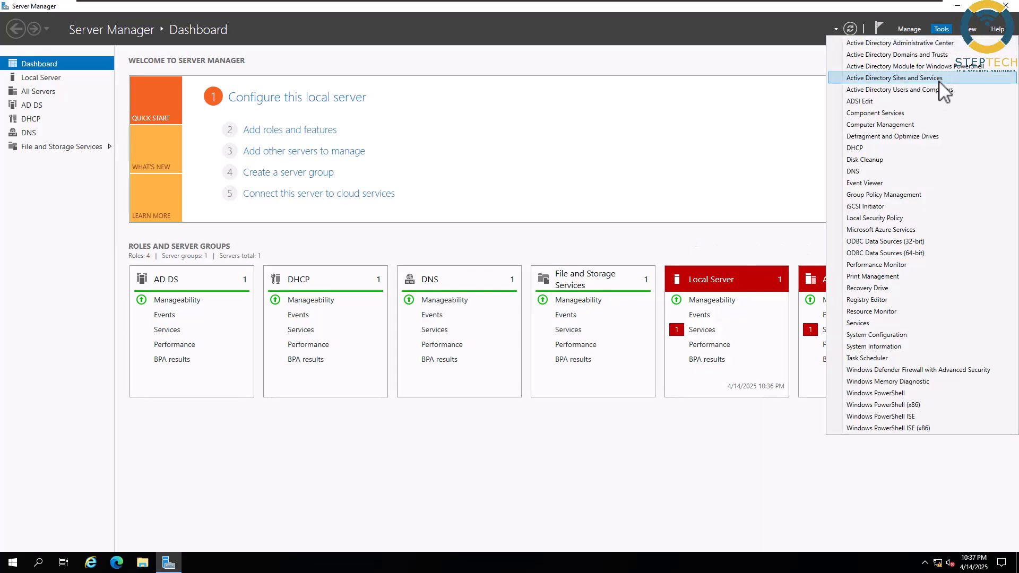
- Launch Active Directory Users and Computers and browse IT > IT Computer to the IT User OU
click(902, 90)
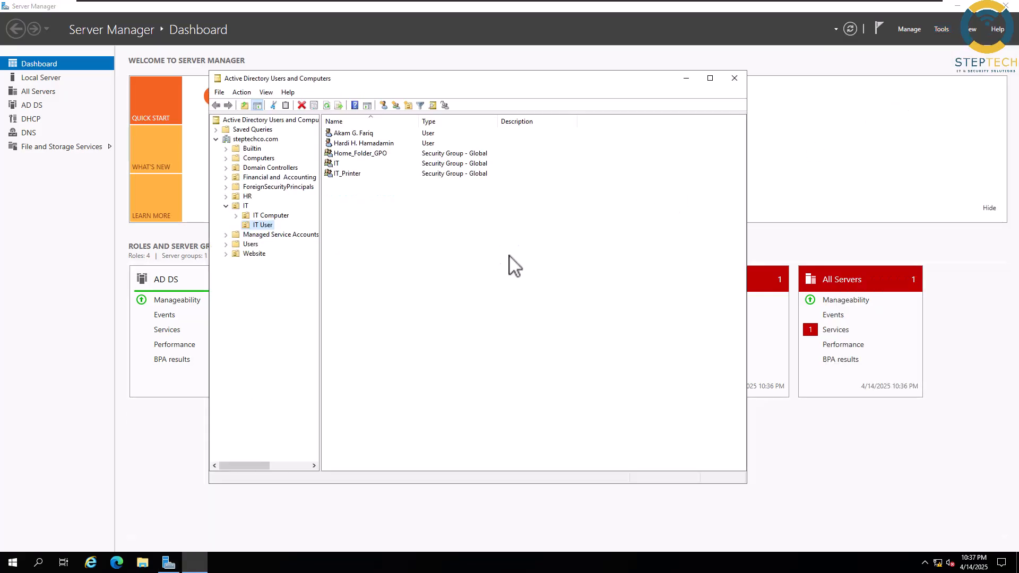
drag(320, 234, 420, 230)
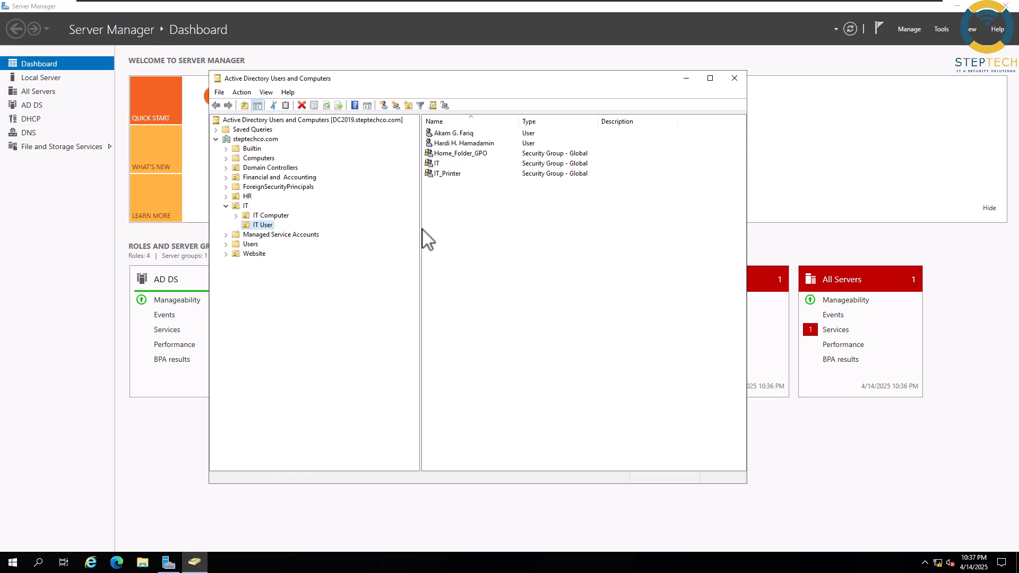
click(245, 207)
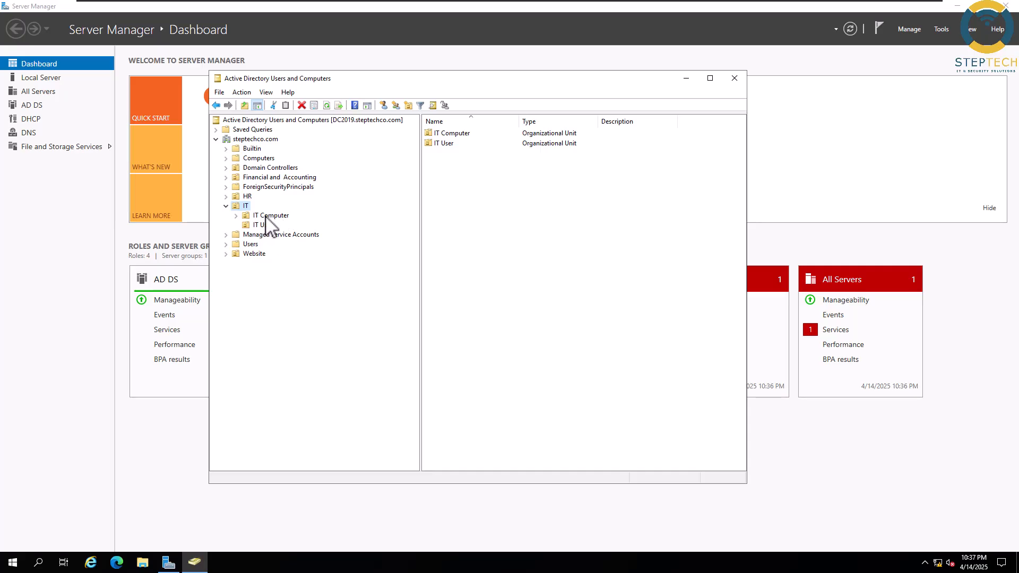
click(267, 216)
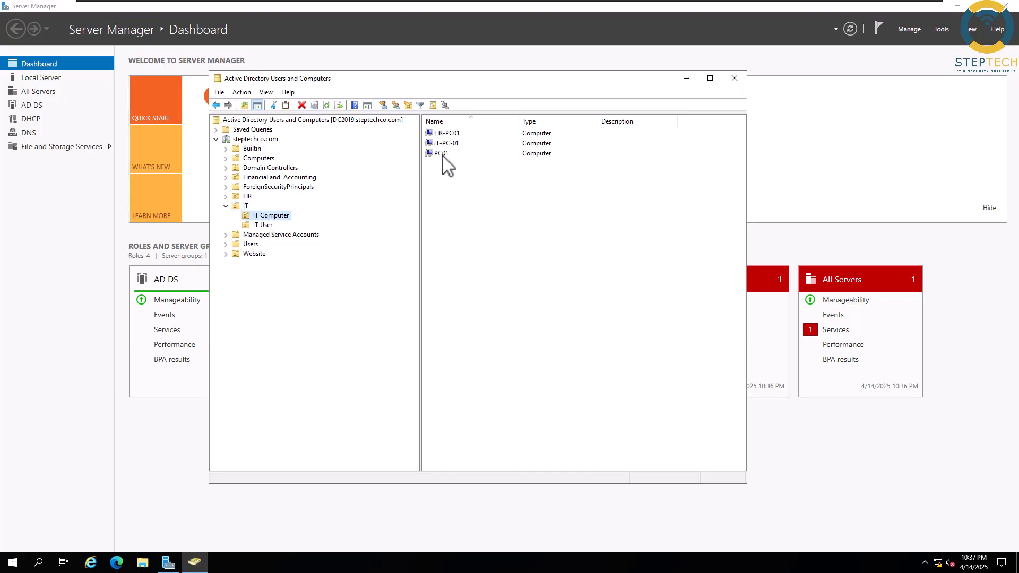
click(444, 159)
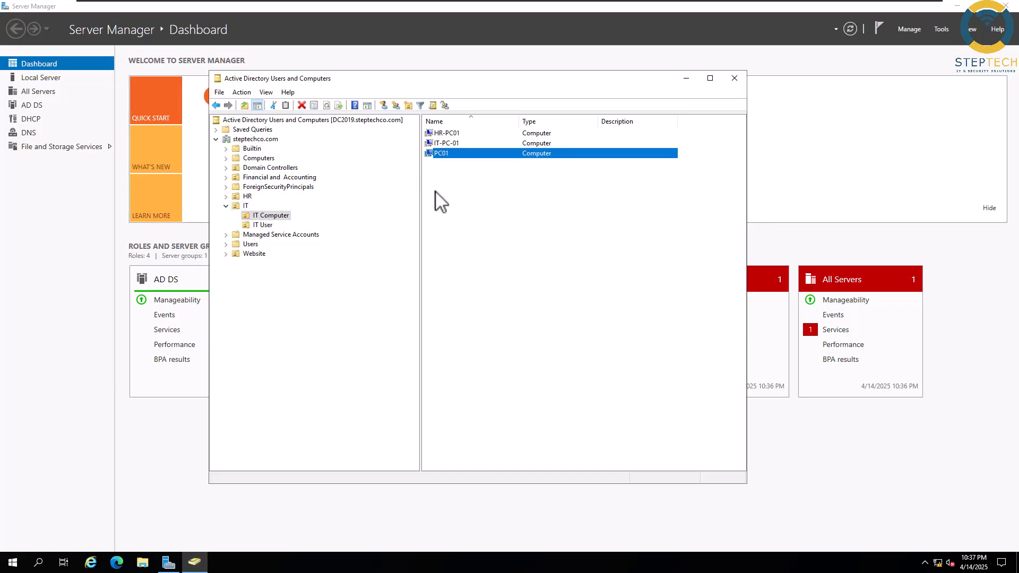
click(263, 225)
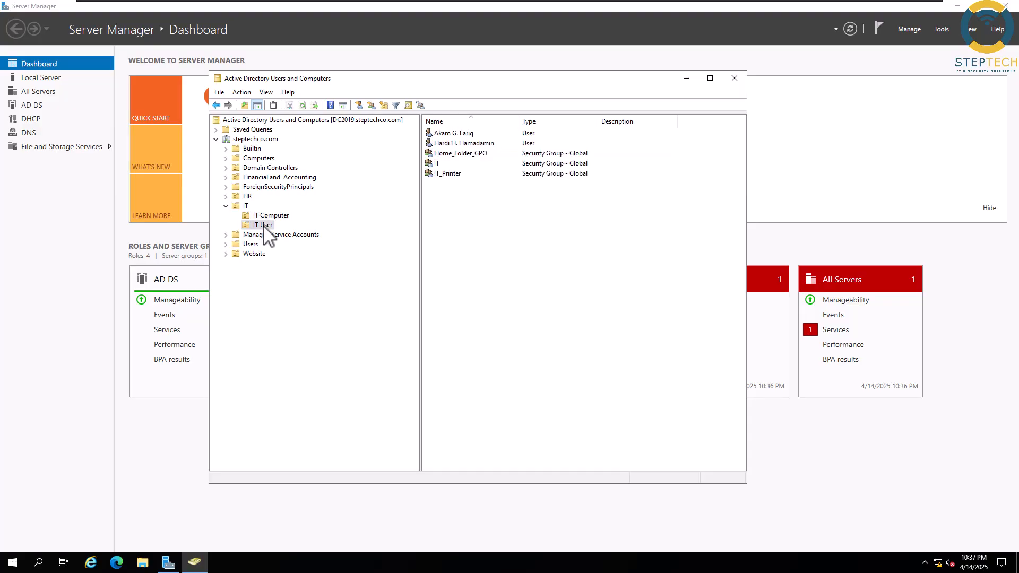
- Create a global security group in IT User named 'allow users to install software without password in Domain'
right_click(449, 218)
mouse_move(526, 263)
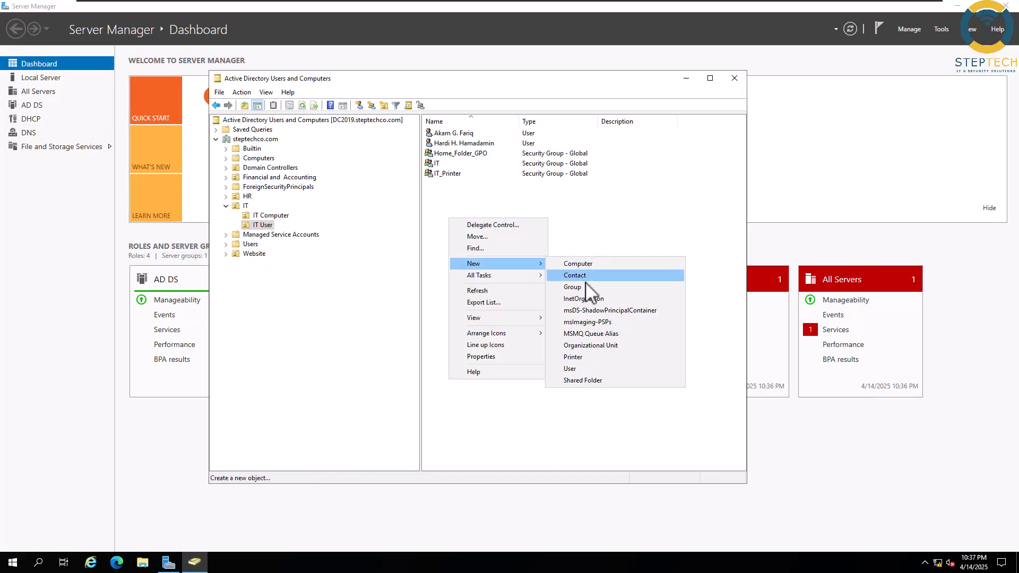
click(575, 287)
drag(321, 99, 516, 229)
right_click(470, 282)
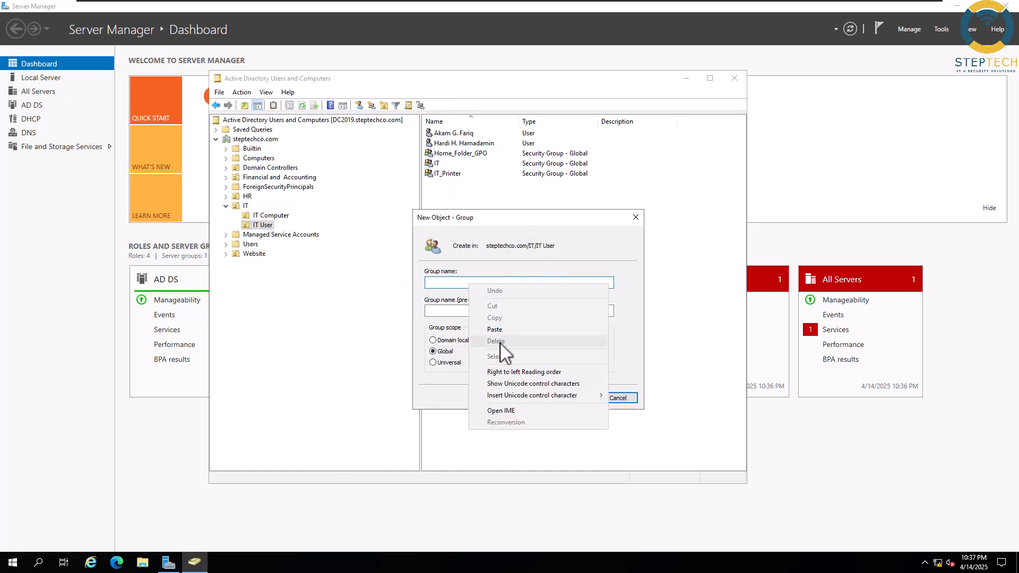
click(500, 329)
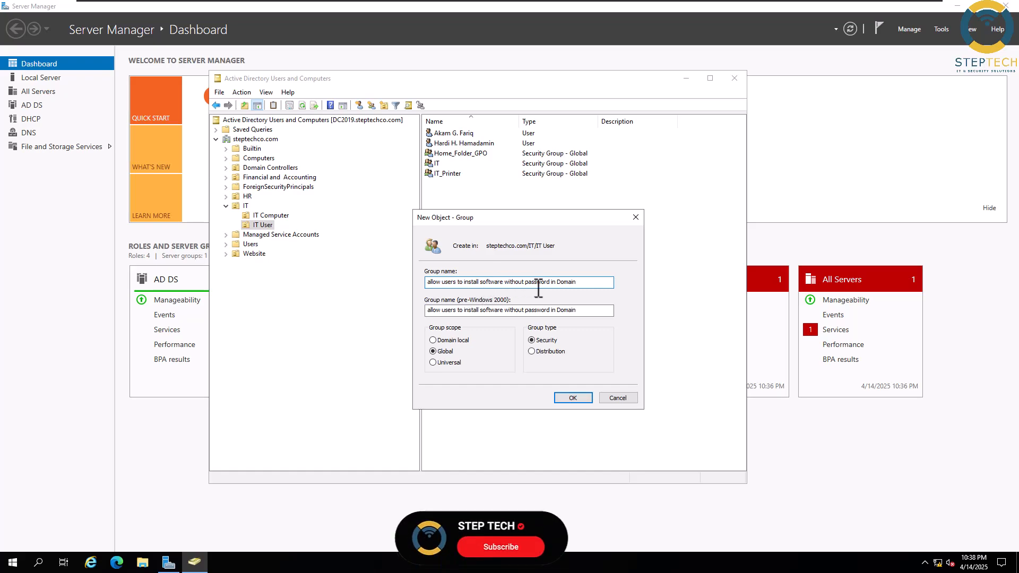
drag(586, 283, 416, 296)
key(ctrl+c)
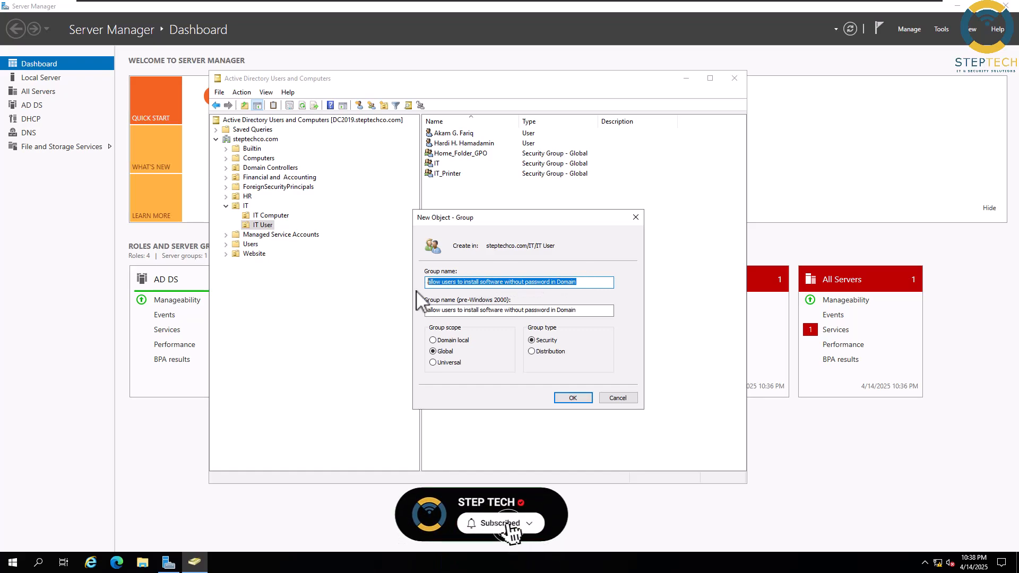
click(572, 399)
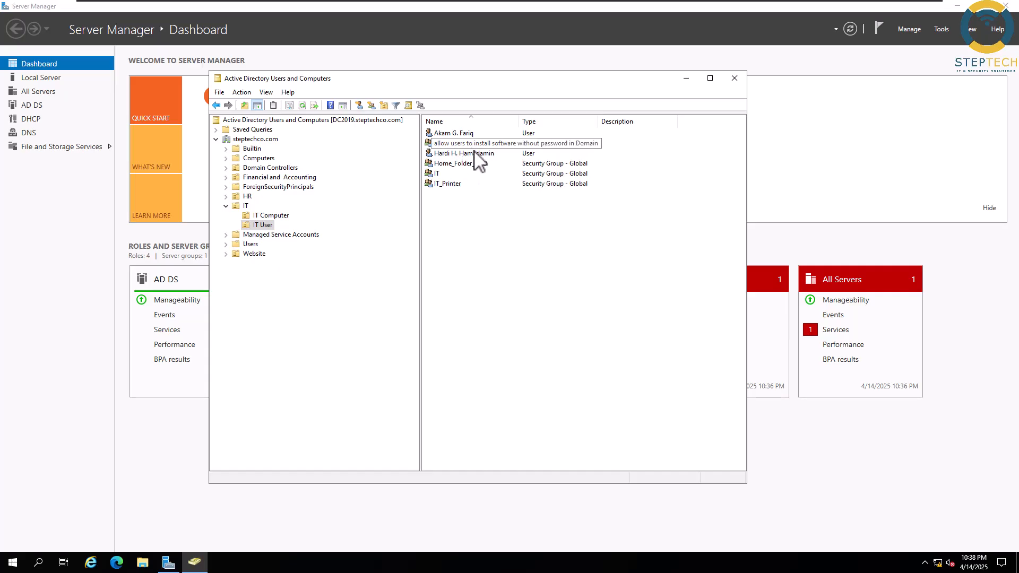
- Add the second IT User account to the 'allow users to install software without password in Domain' group
right_click(475, 153)
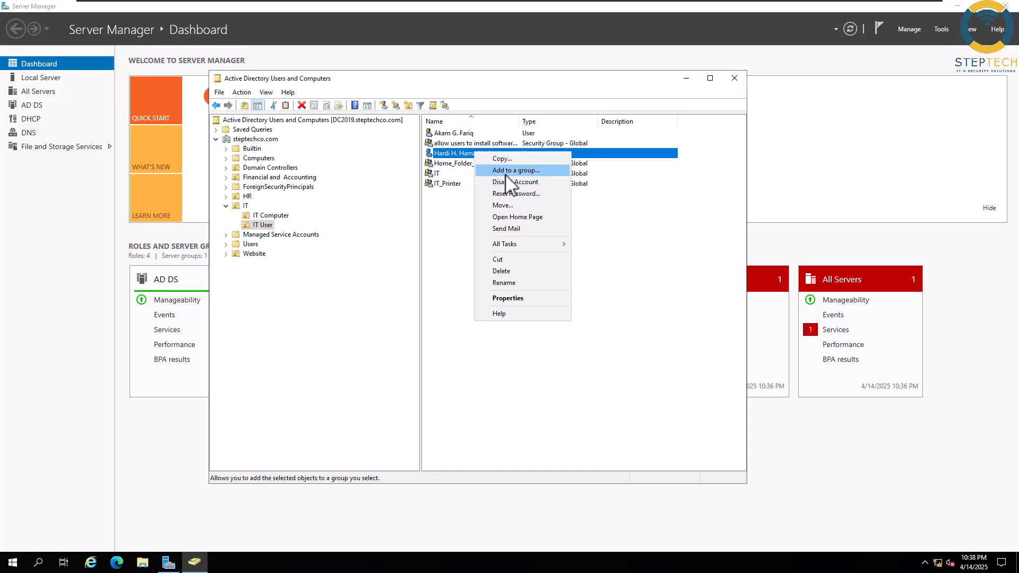
click(504, 170)
text(allow)
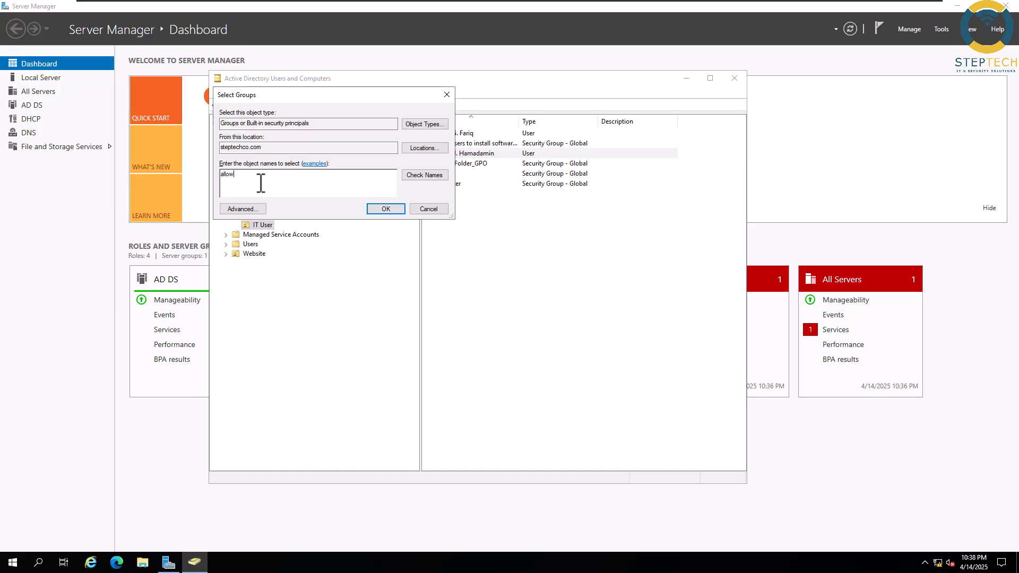
click(424, 175)
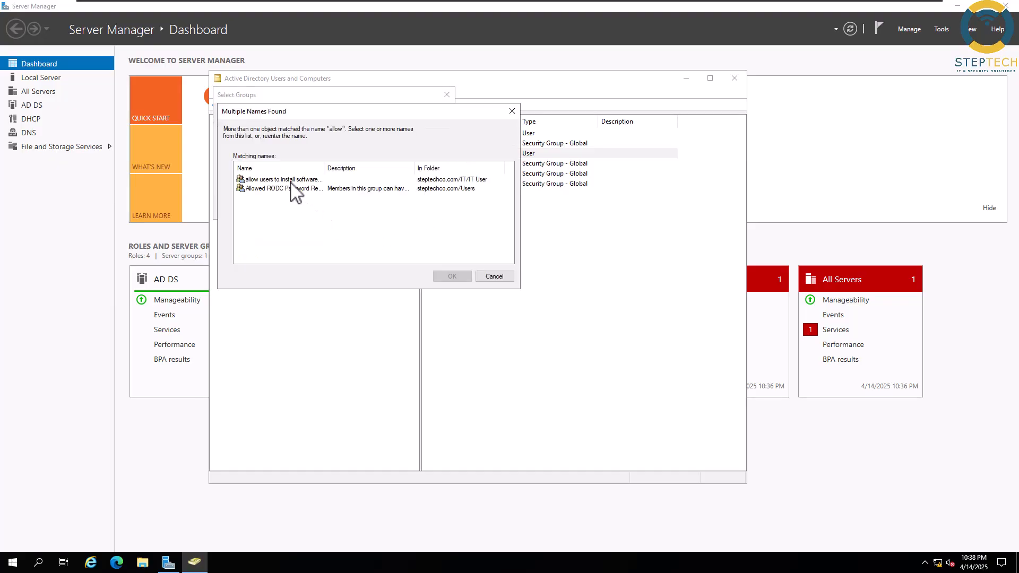
click(291, 180)
drag(325, 167, 385, 174)
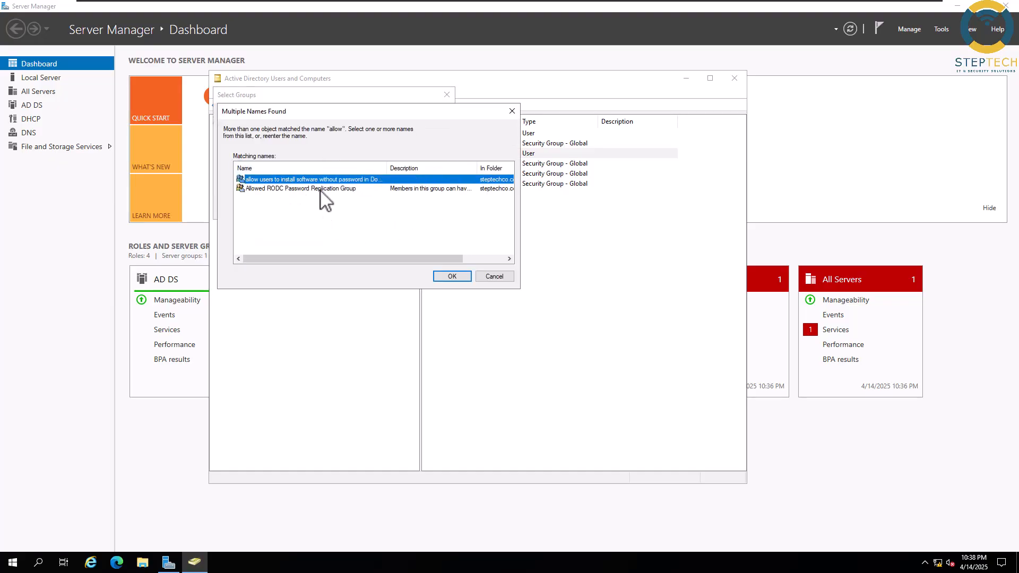
click(452, 276)
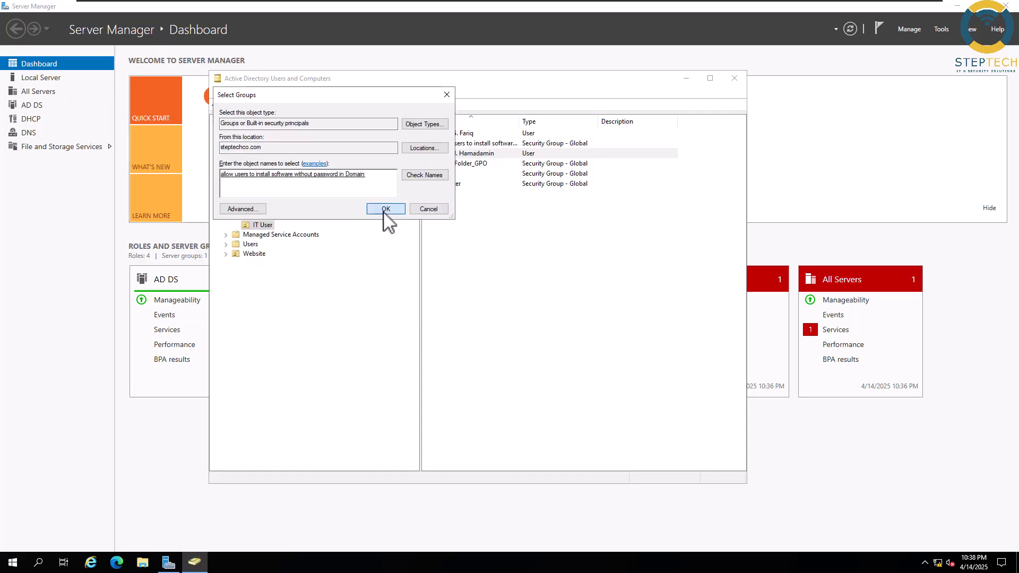
click(385, 209)
click(583, 323)
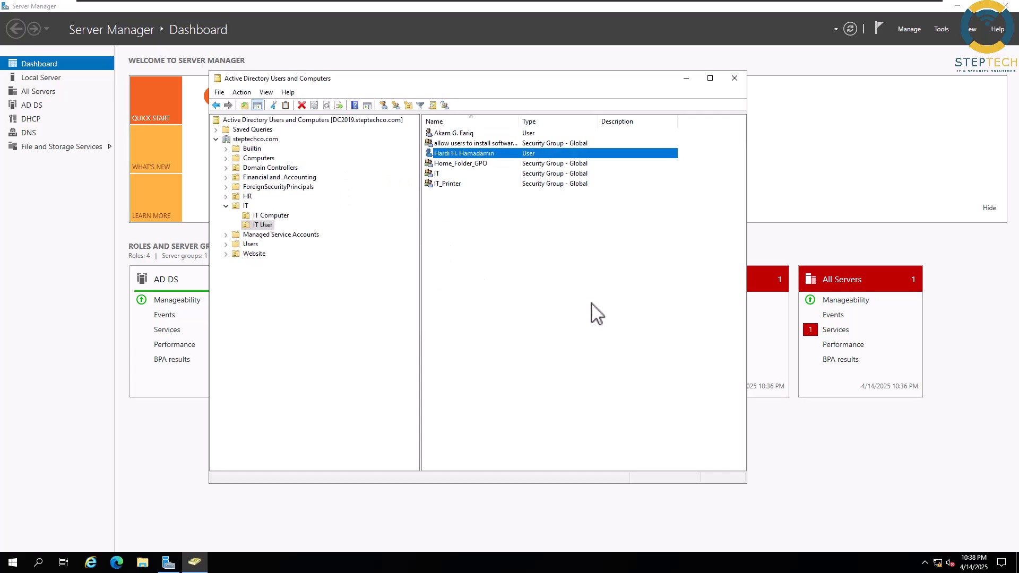
right_click(522, 261)
- Refresh and close Active Directory Users and Computers, then open Group Policy Management at IT > IT Computer
click(584, 330)
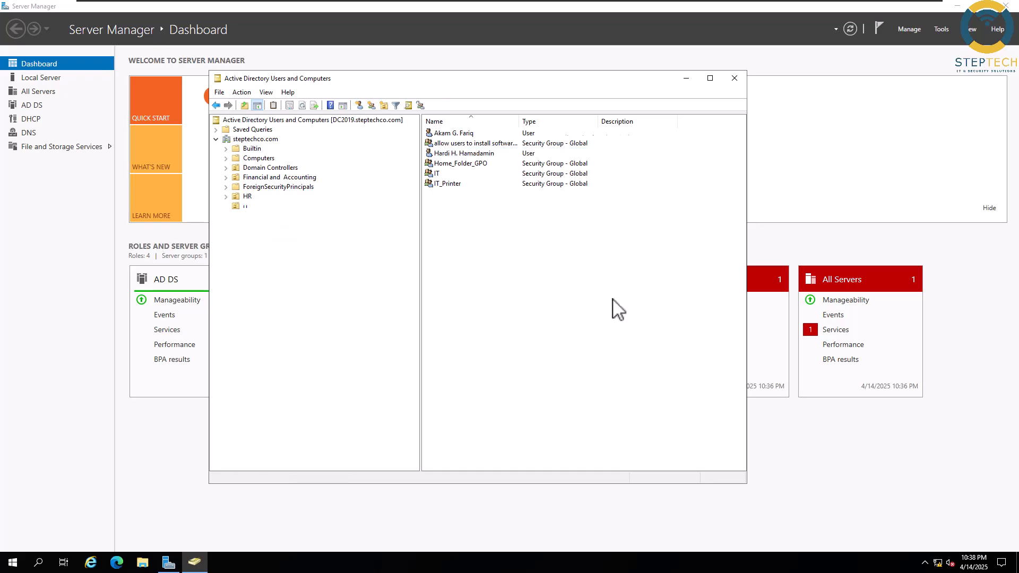
click(732, 79)
click(942, 29)
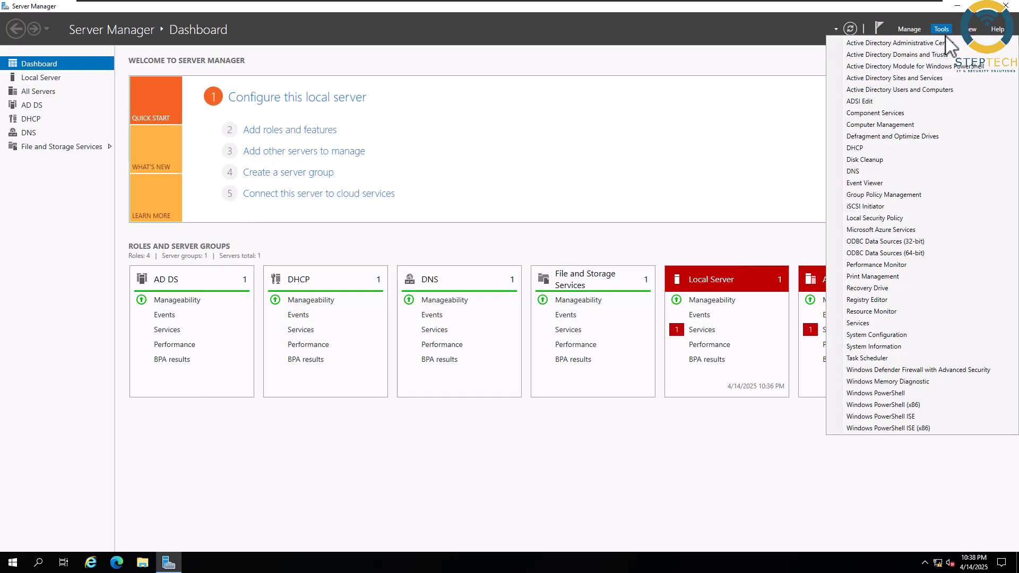
click(881, 194)
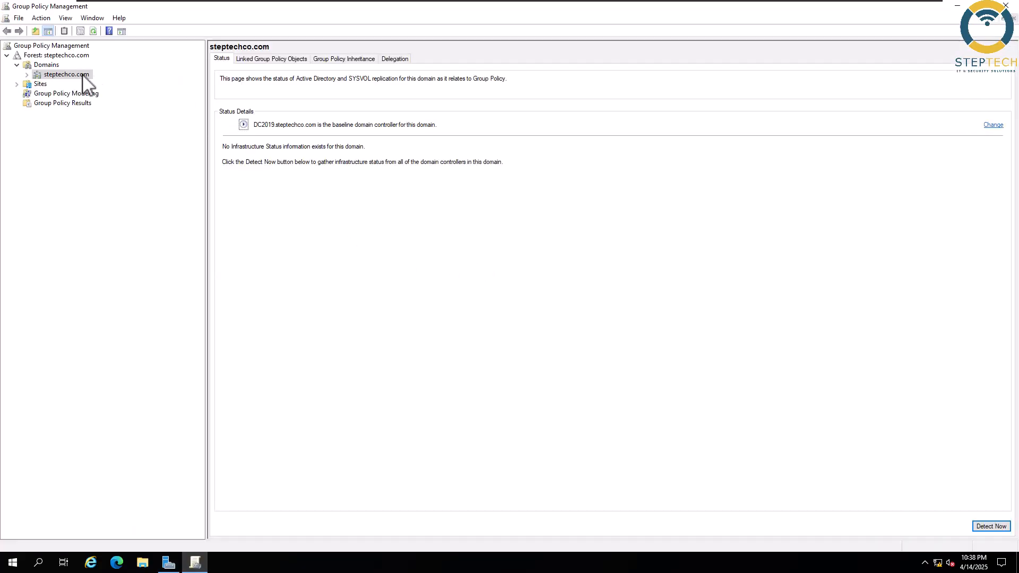
click(26, 75)
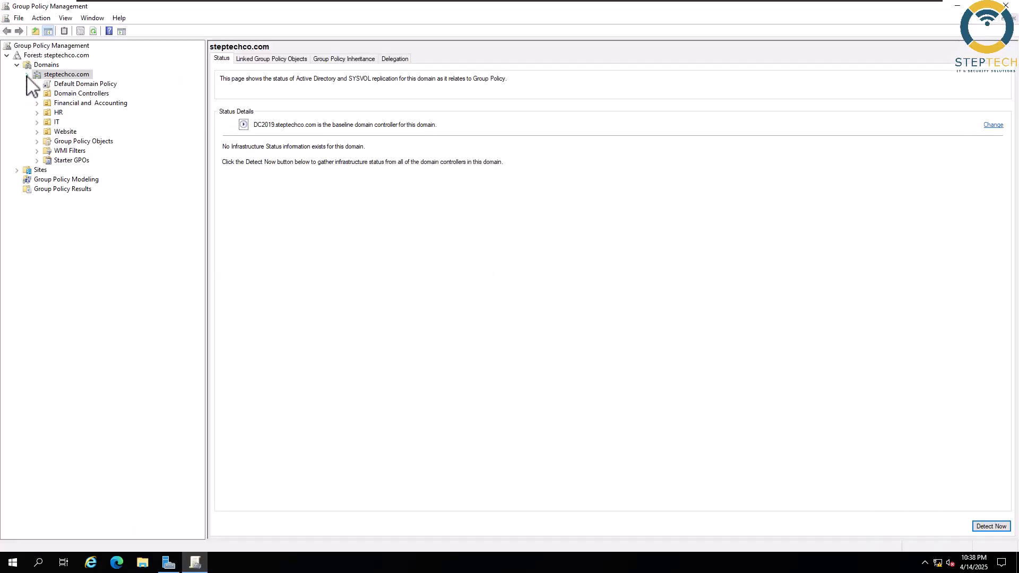
click(51, 125)
click(37, 122)
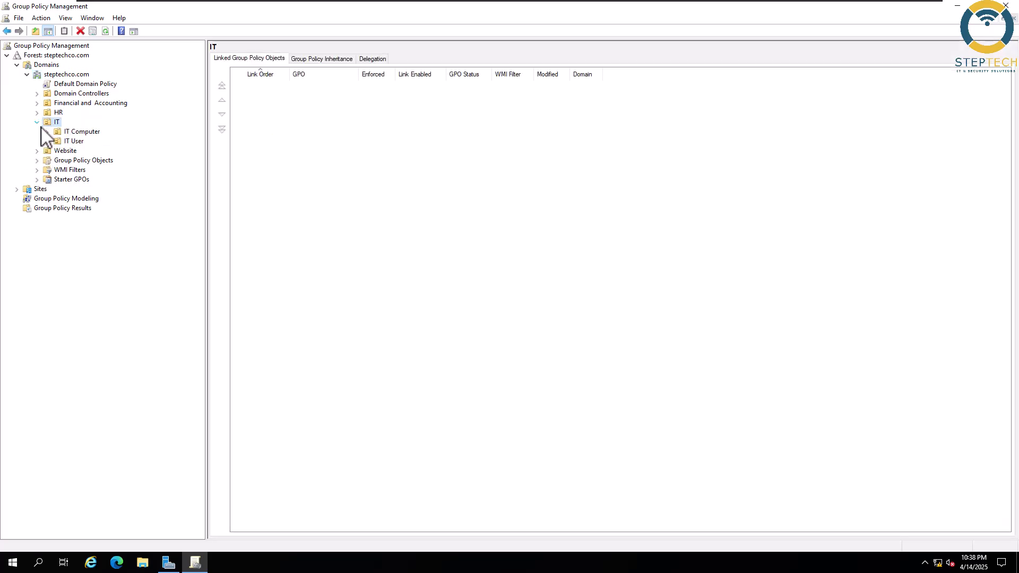
click(74, 132)
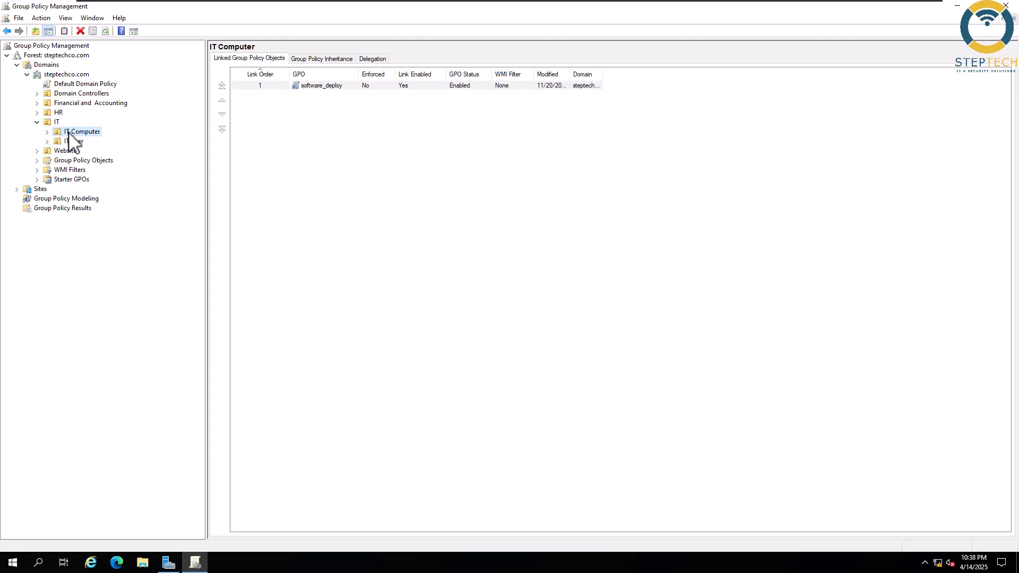
click(46, 132)
- Create a GPO linked to IT Computer named 'allow users to install software without password in Domain'
right_click(76, 132)
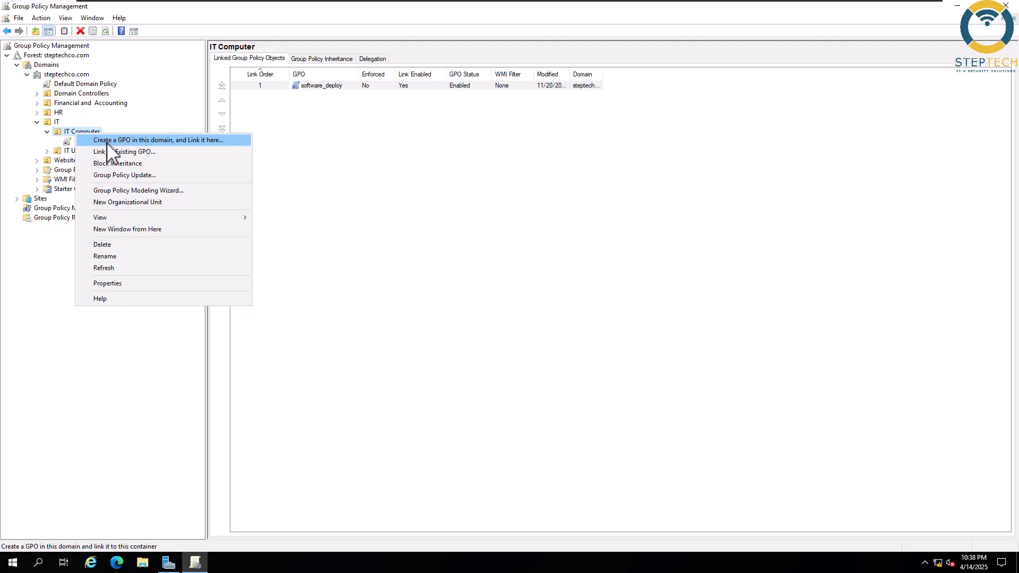
click(107, 141)
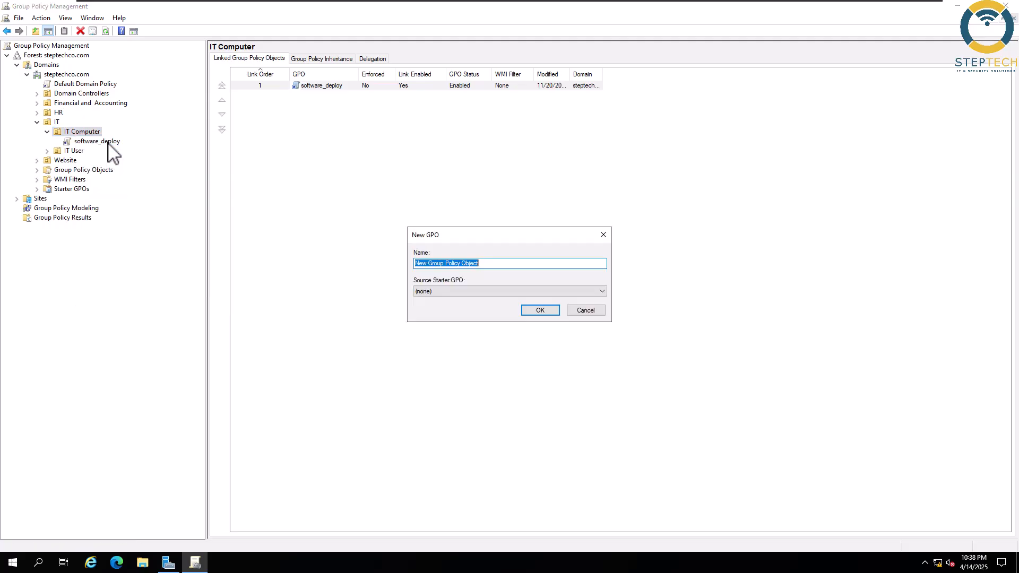
right_click(462, 263)
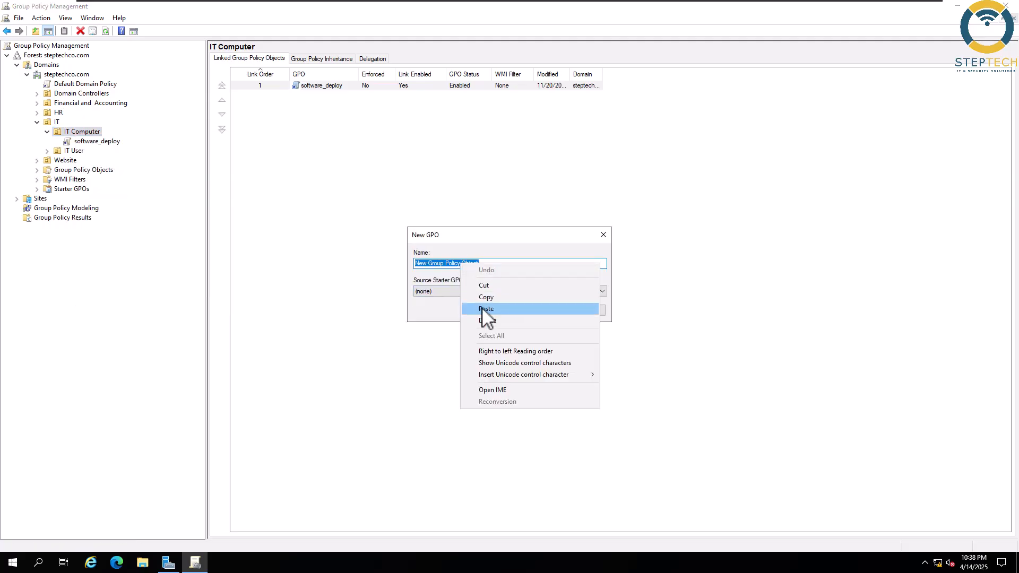
click(484, 309)
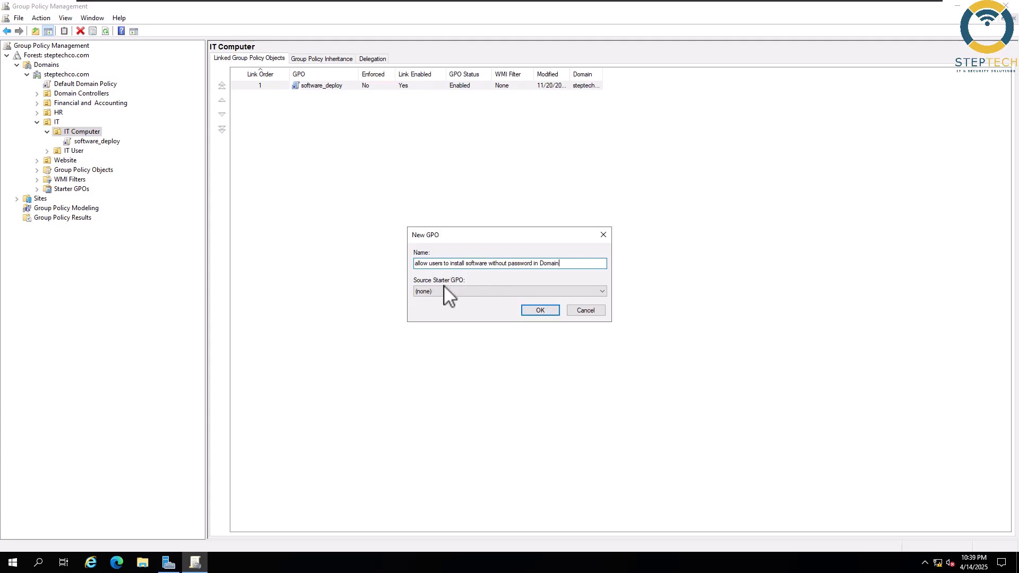
click(539, 311)
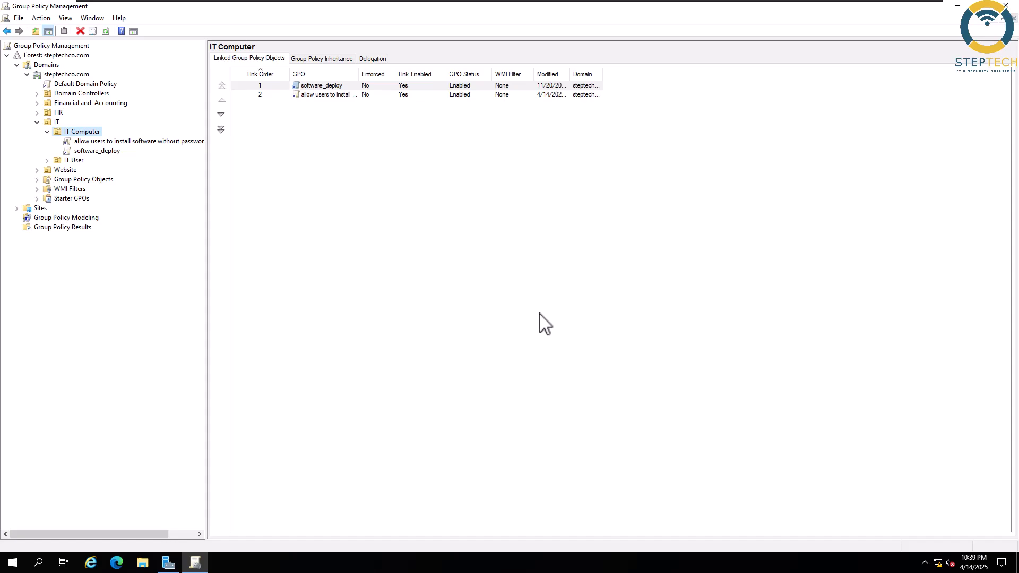
- Edit the new GPO and go to Computer Configuration > Policies > Windows Settings > Security Settings > Restricted Groups
right_click(187, 142)
click(210, 146)
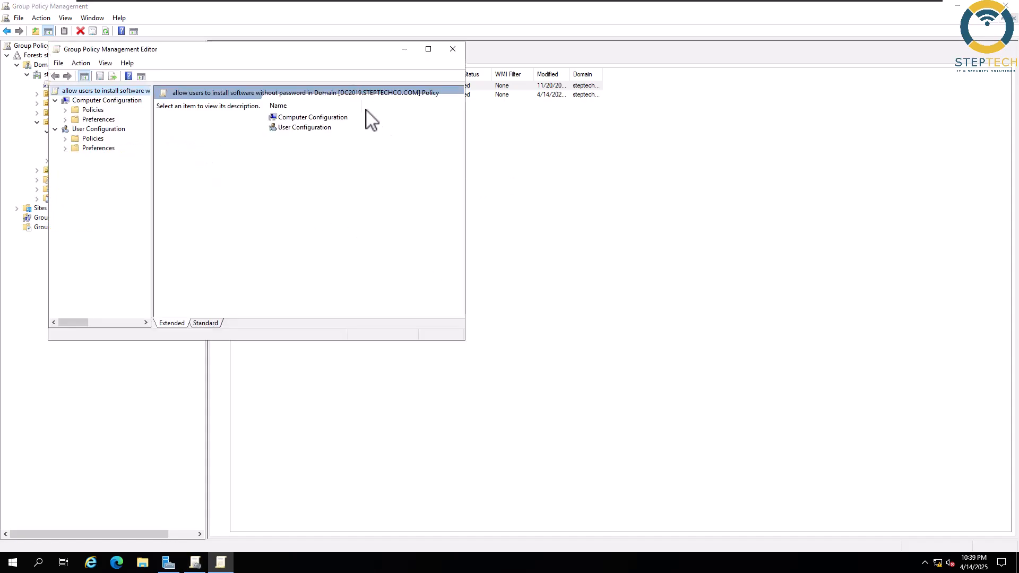
drag(336, 62, 597, 115)
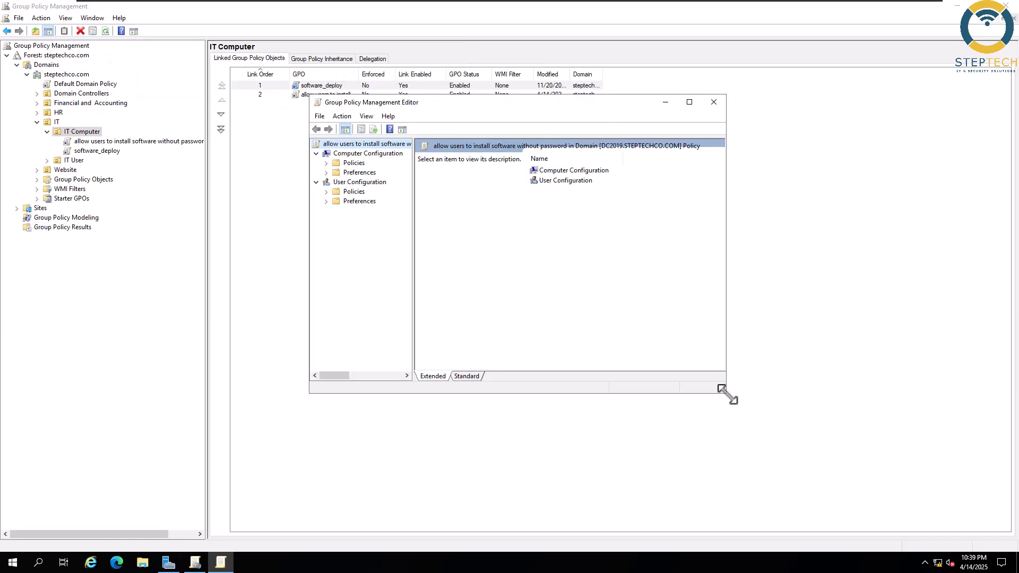
drag(727, 395, 852, 432)
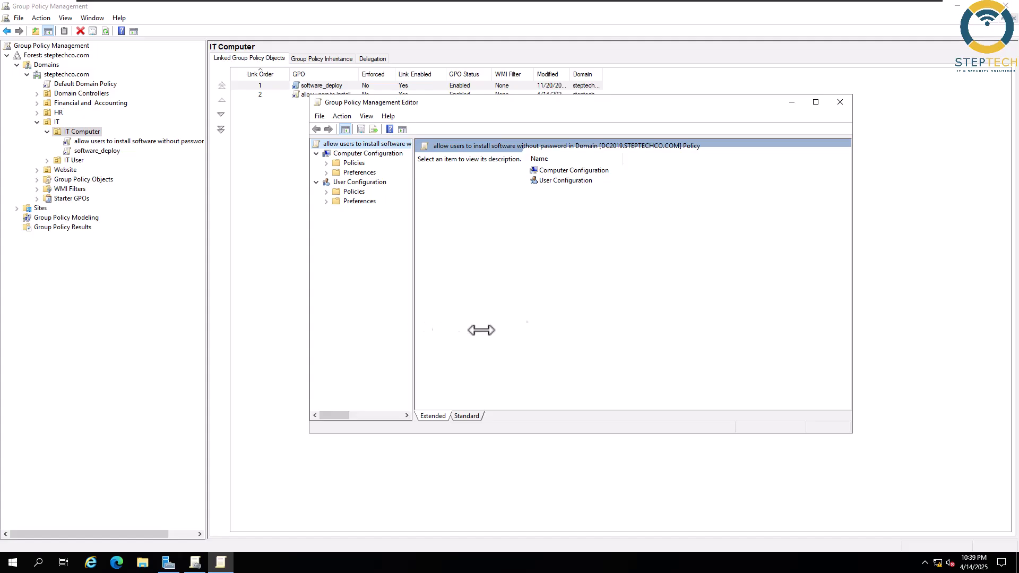
drag(446, 329, 539, 330)
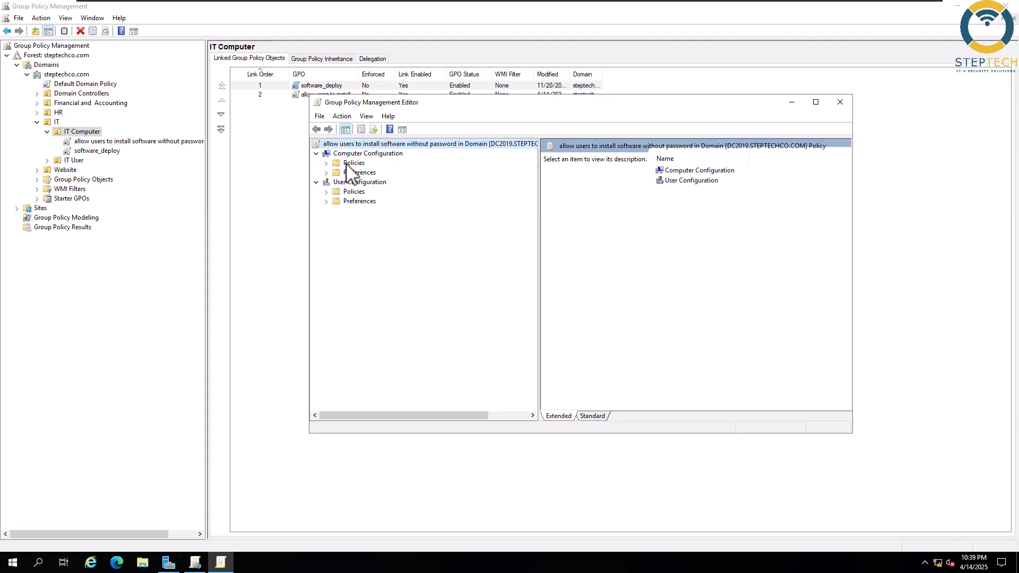
click(325, 163)
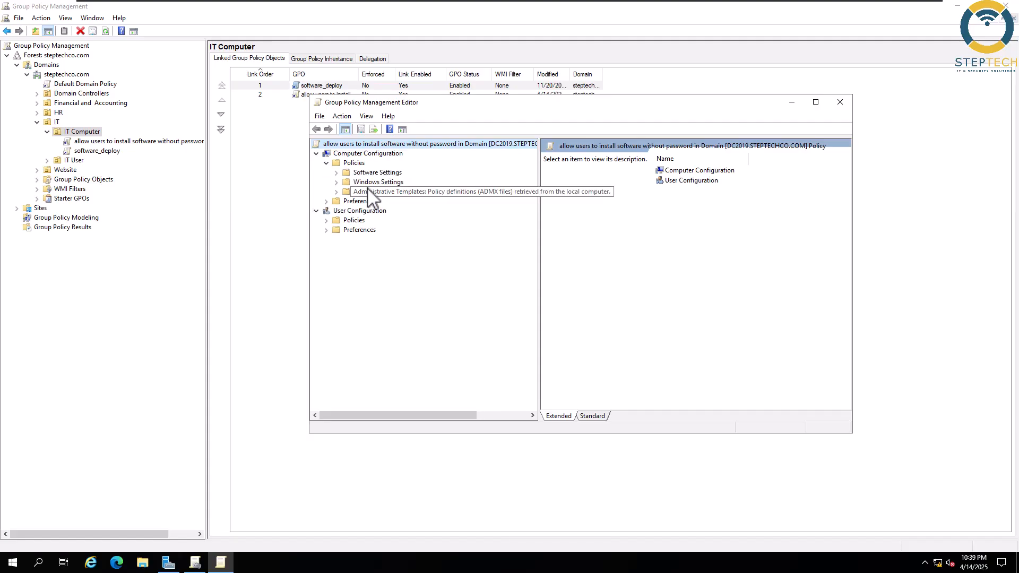
click(336, 182)
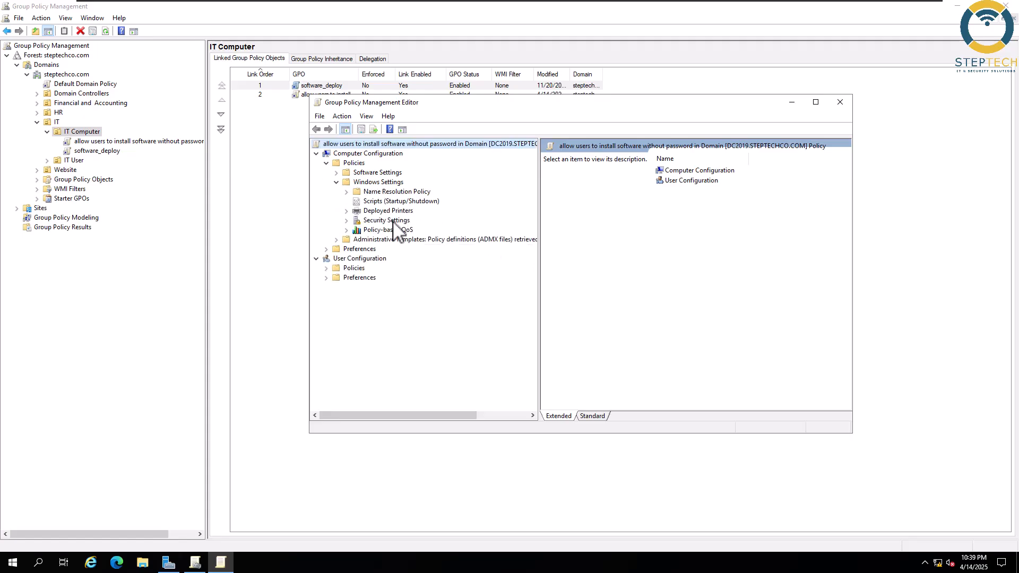
click(346, 220)
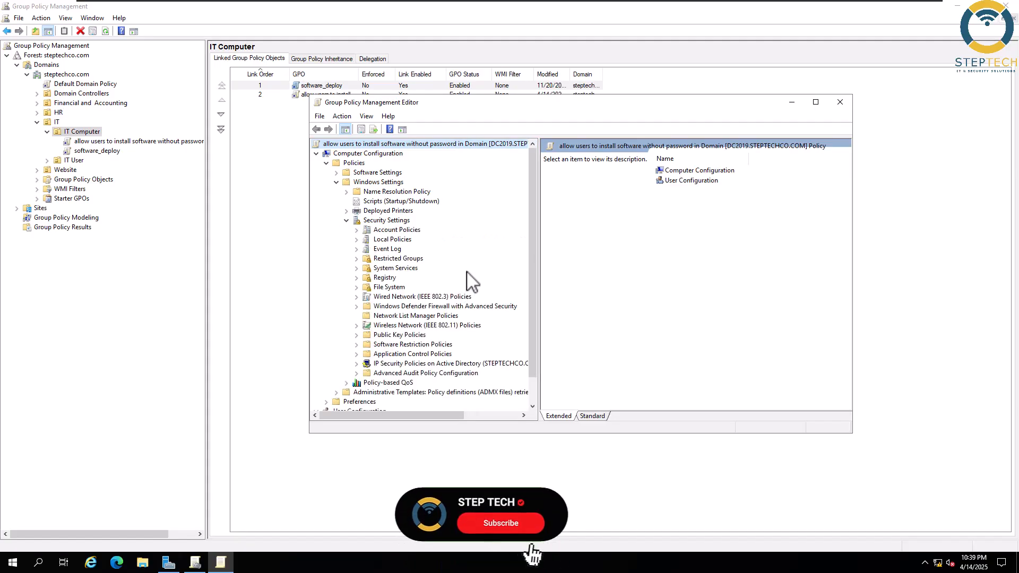
click(393, 259)
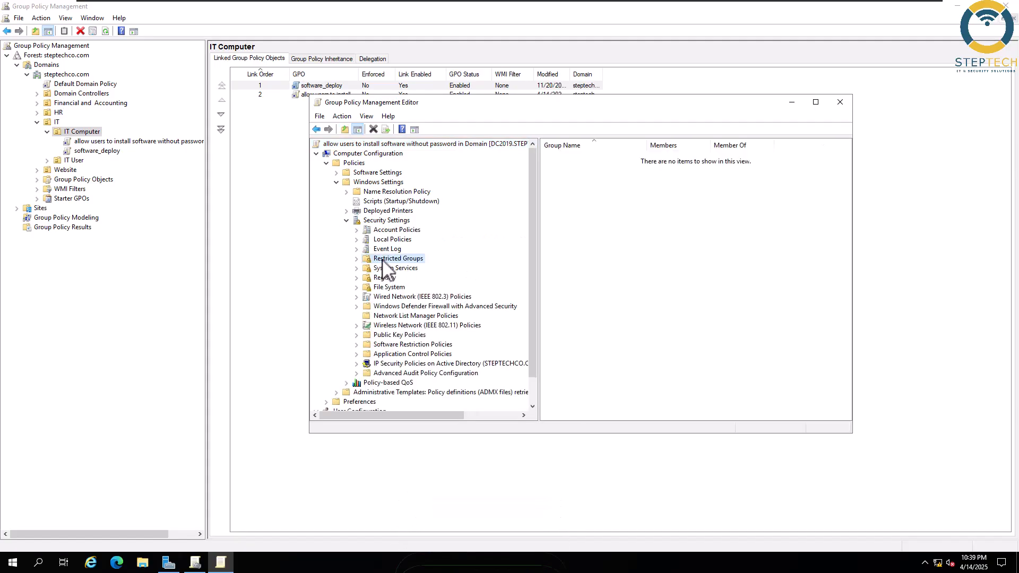
right_click(621, 222)
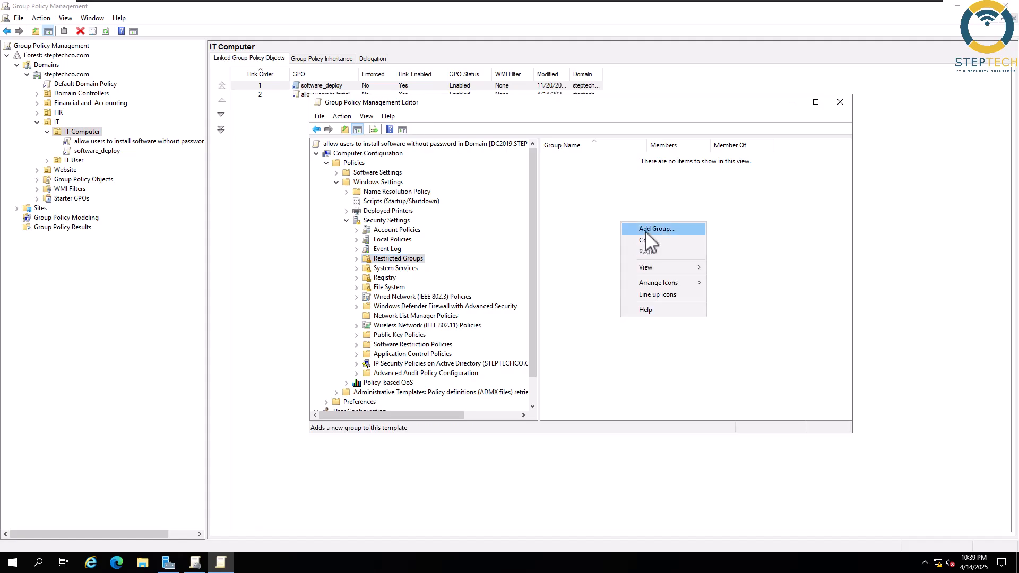
- Add 'allow users to install software without password in Domain' as a restricted group
click(645, 230)
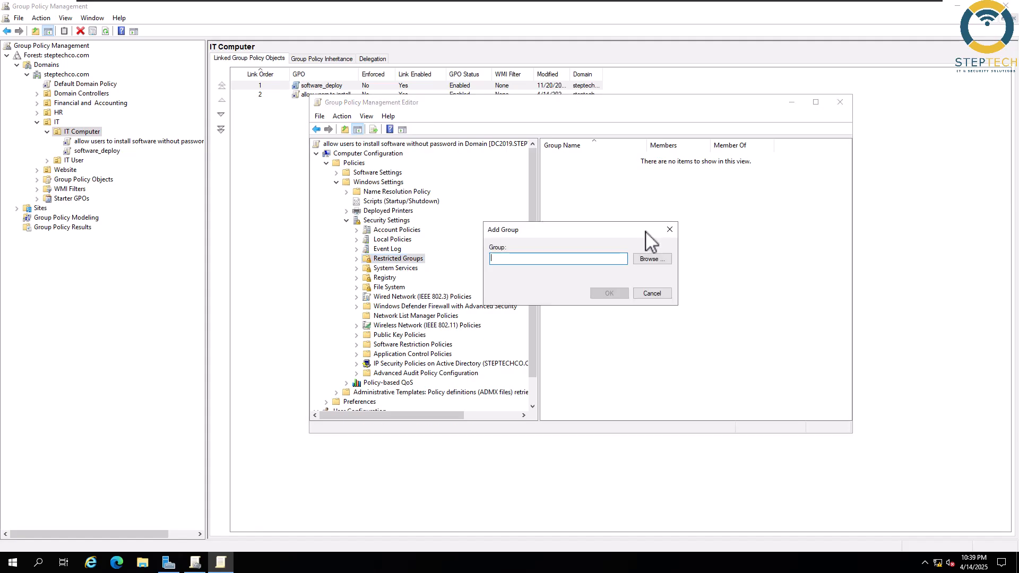
click(647, 258)
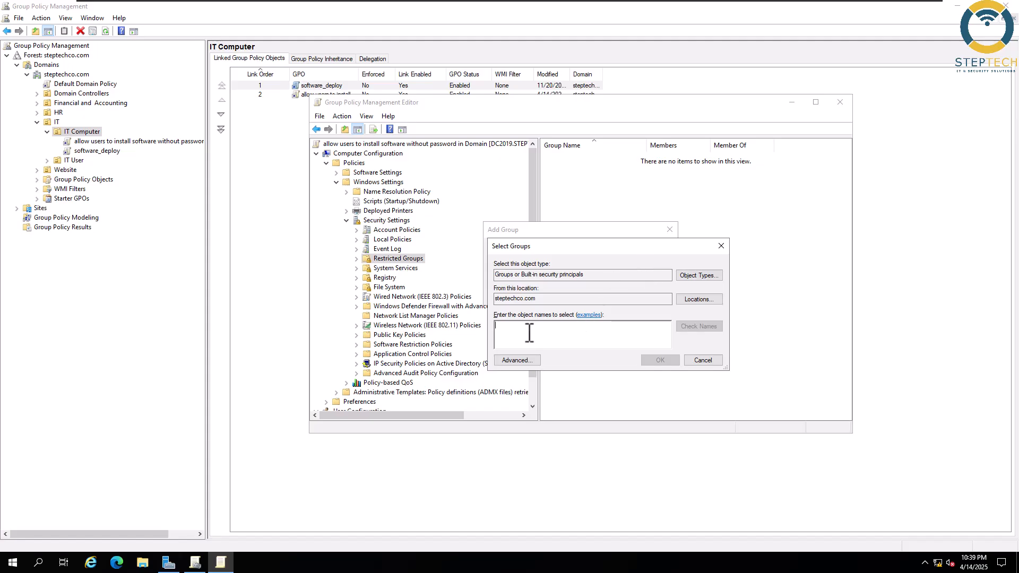
text(allow)
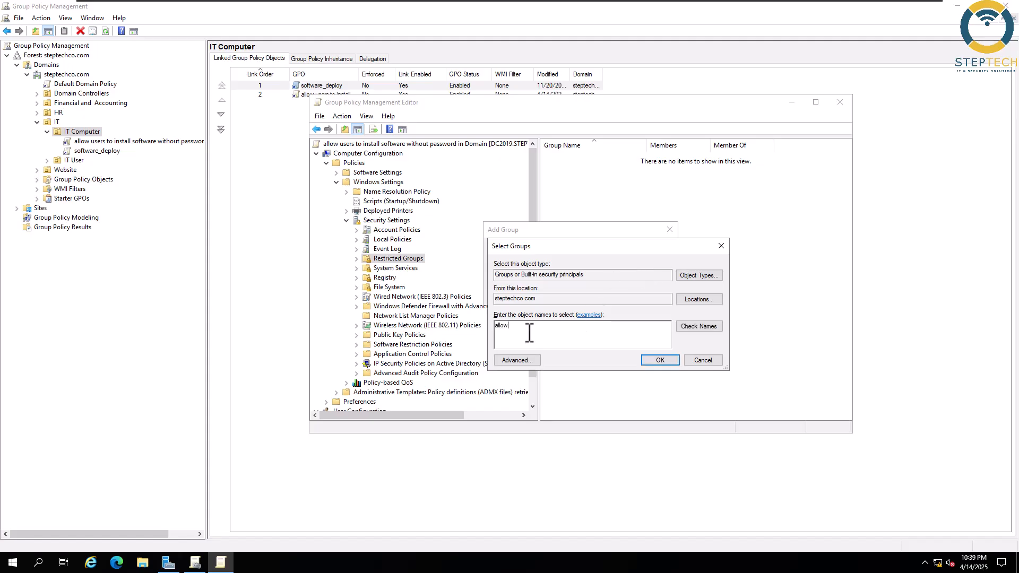
click(701, 327)
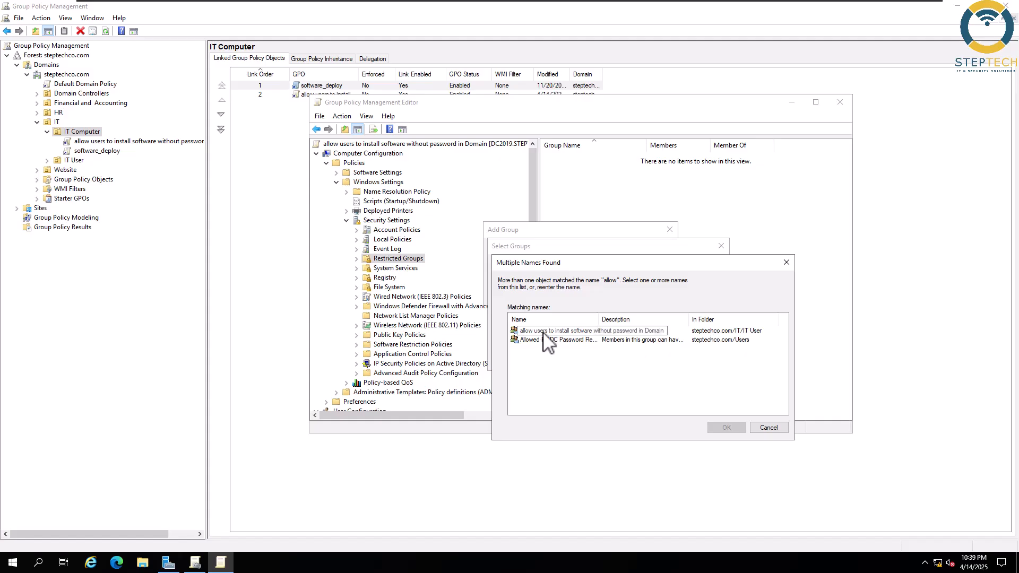
click(546, 331)
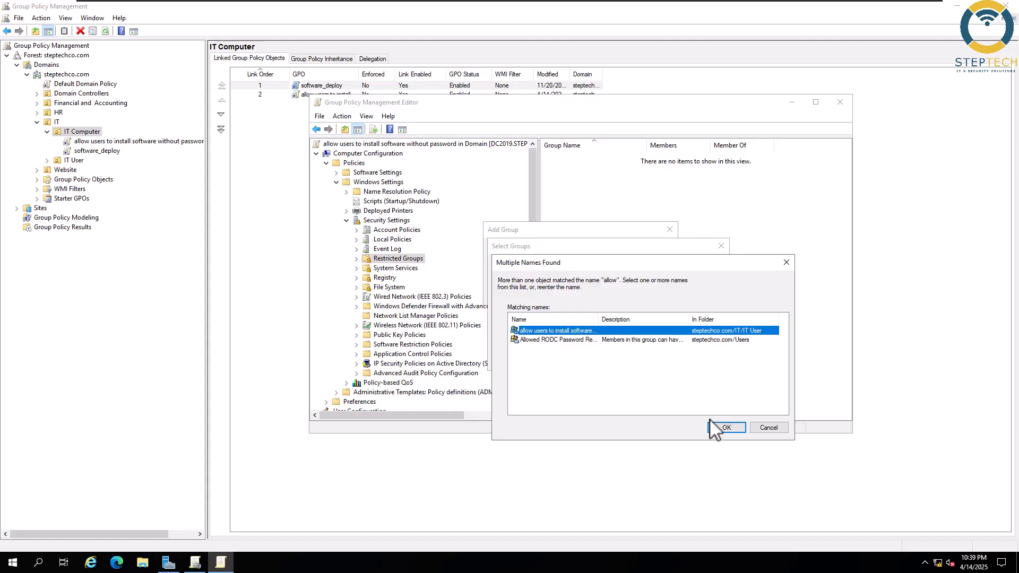
click(725, 428)
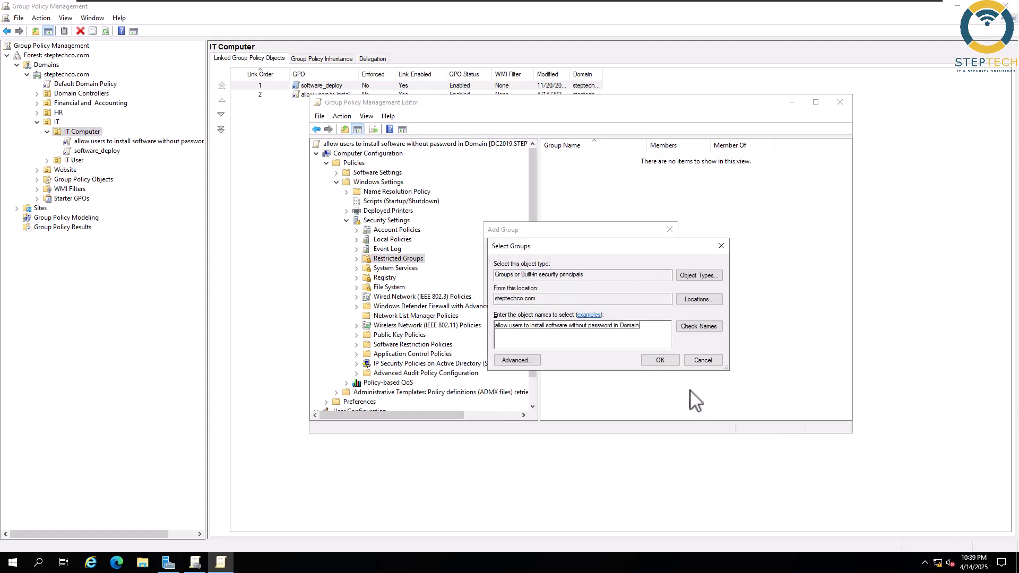
click(664, 362)
click(610, 293)
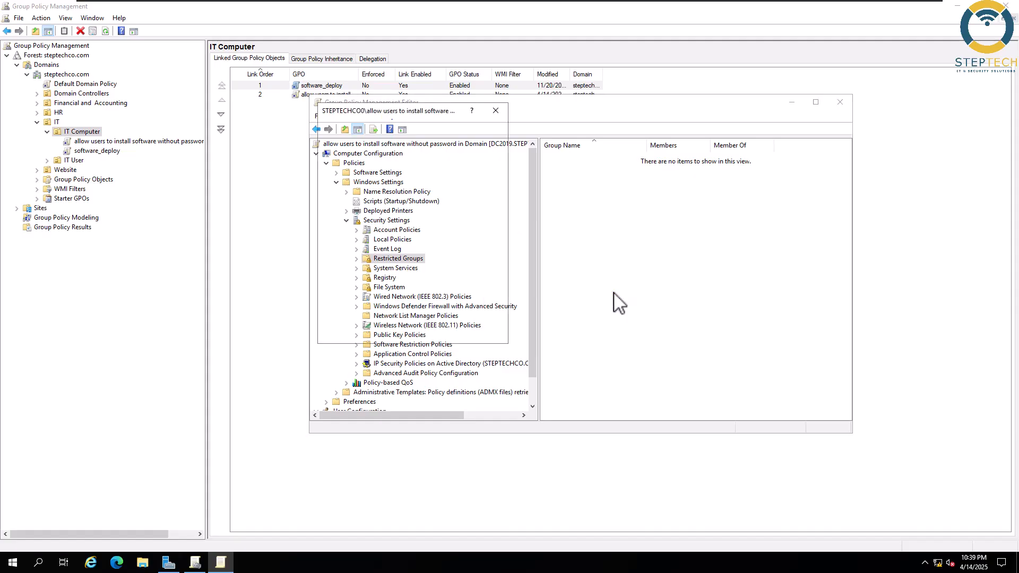
- Add Administrators to the restricted group's 'This group is a member of' list
drag(503, 152, 657, 192)
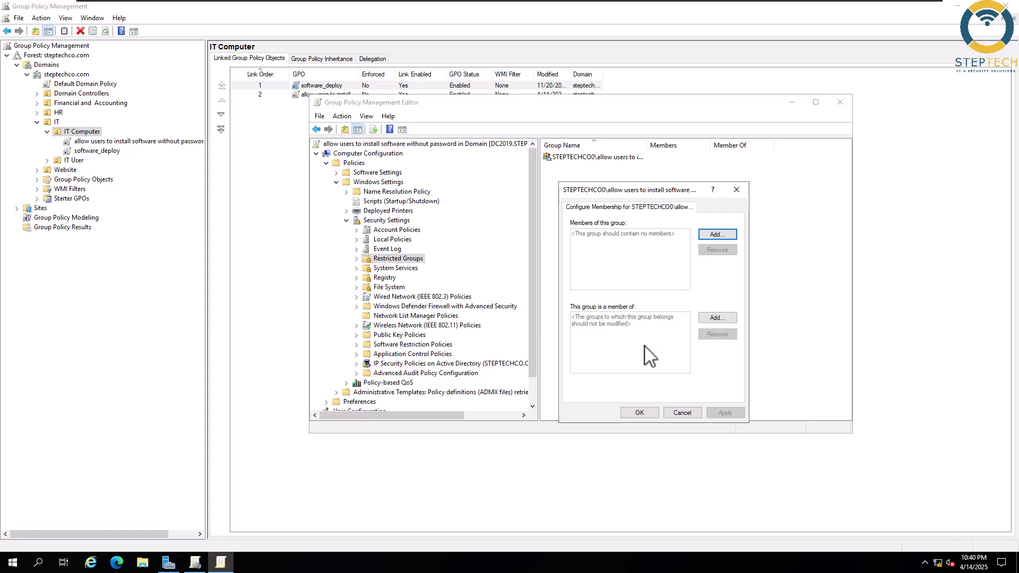
click(717, 318)
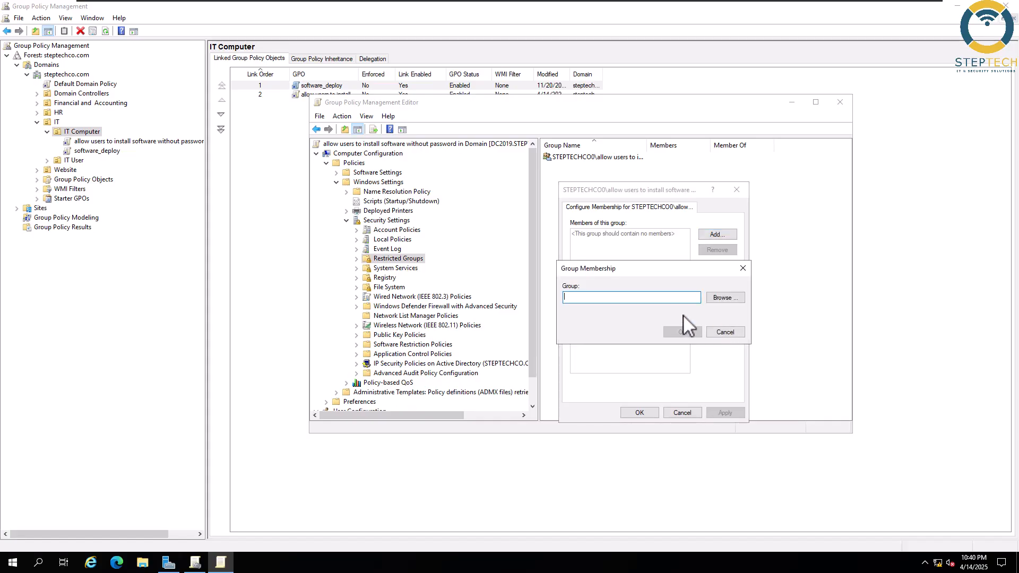
drag(636, 269, 429, 262)
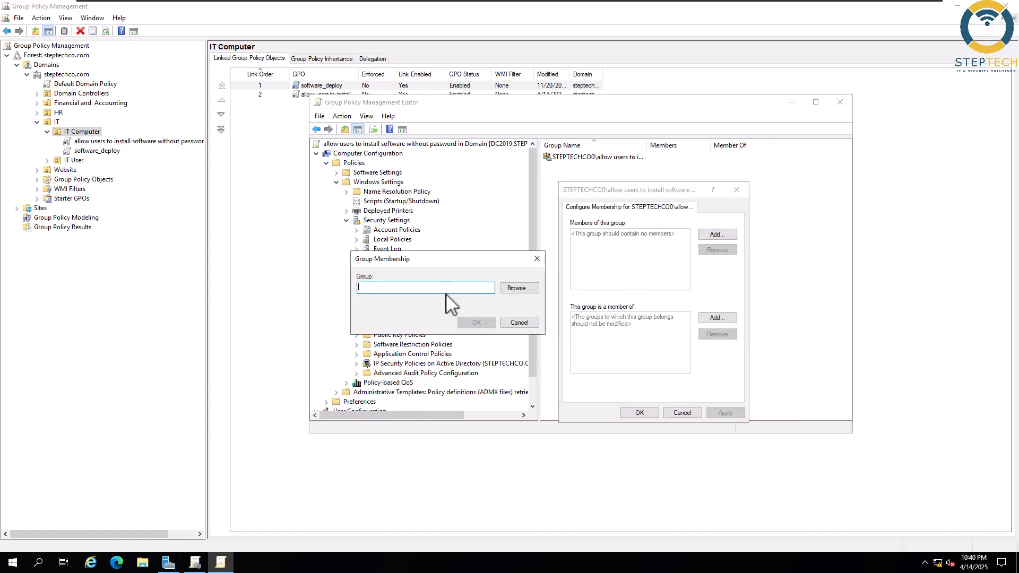
click(517, 289)
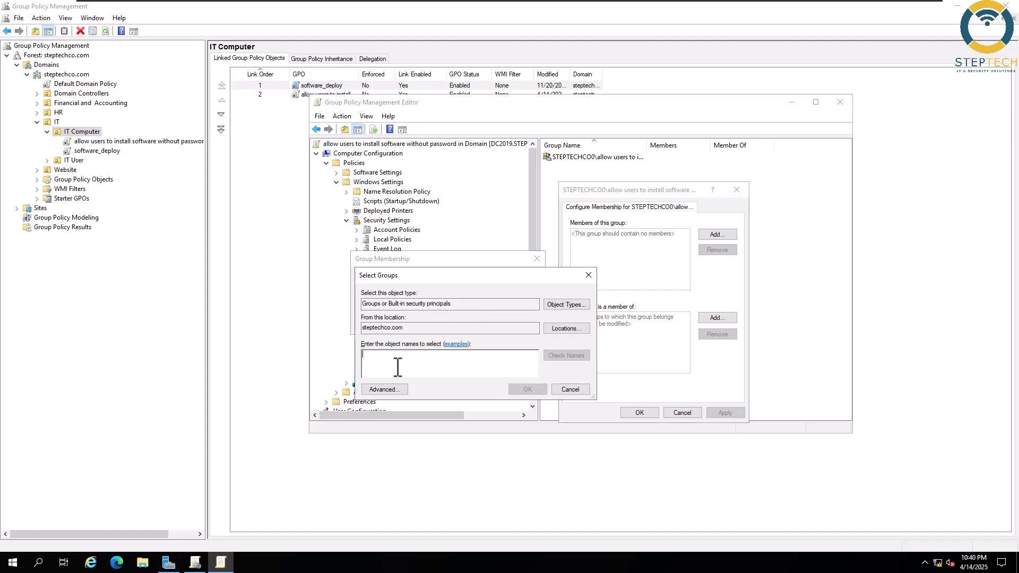
text(adminis)
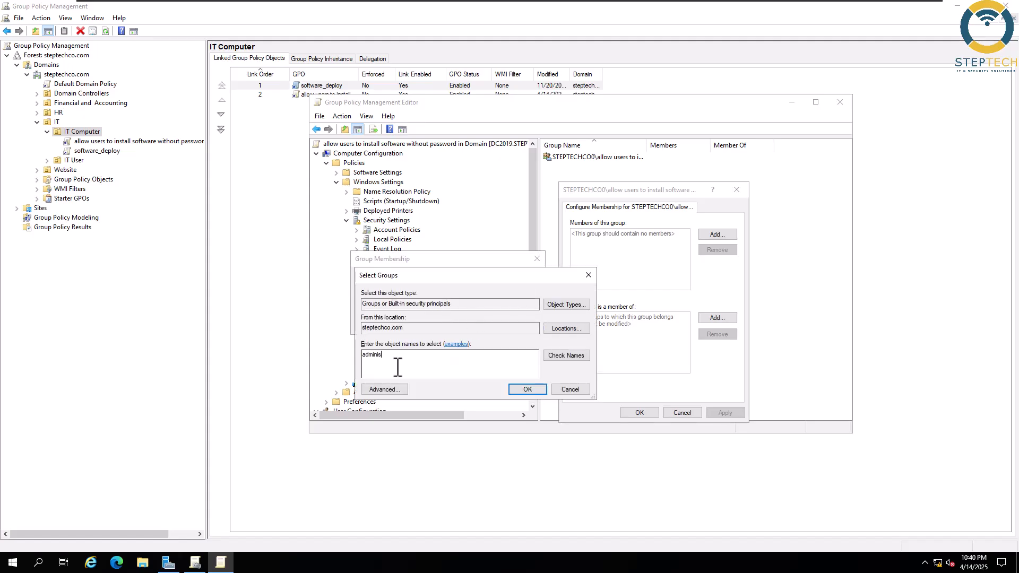
text(trator)
click(565, 355)
drag(405, 356, 363, 355)
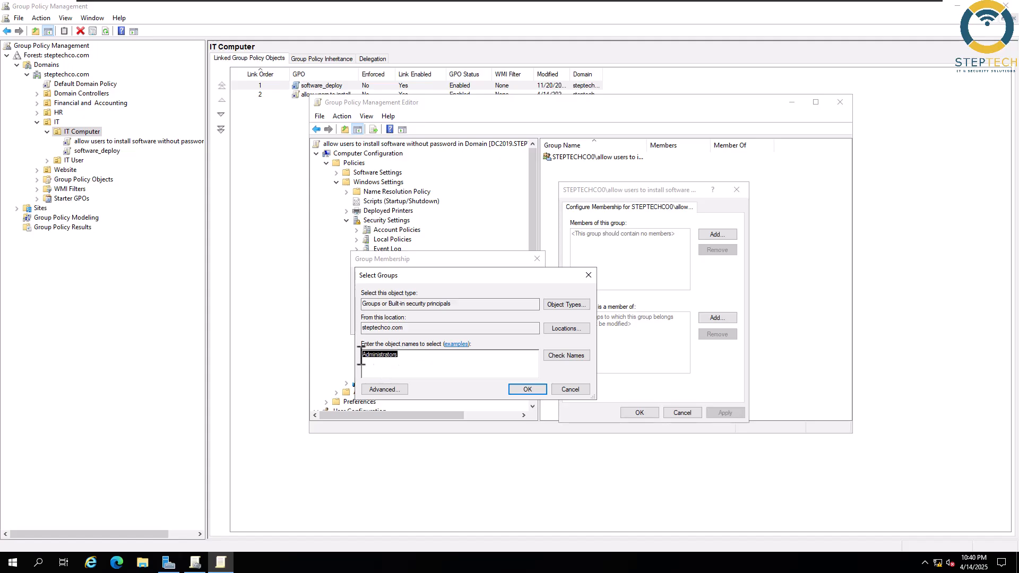
click(532, 392)
click(477, 323)
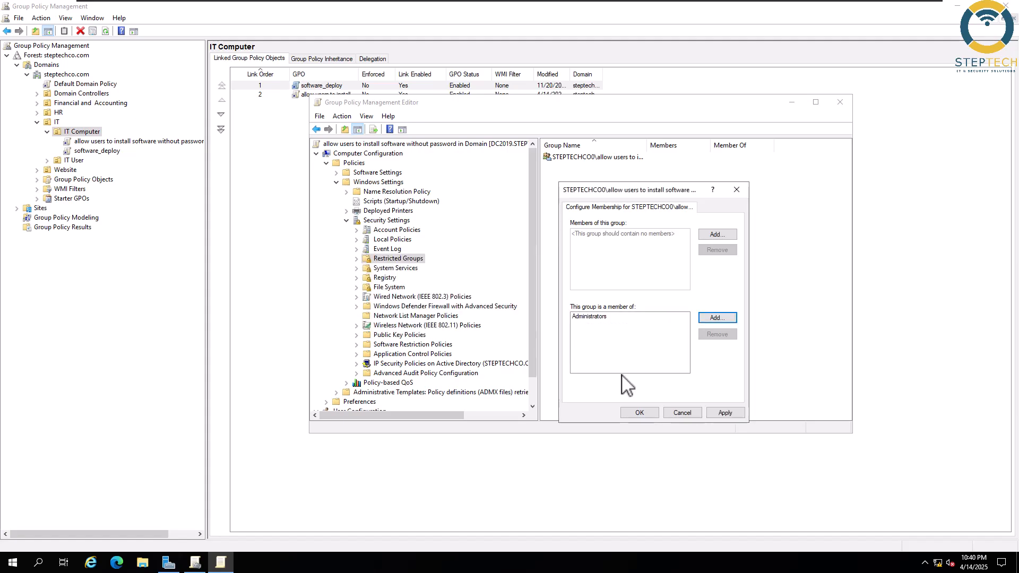
- Apply the membership setting and close the Group Policy Management Editor
click(725, 413)
click(640, 413)
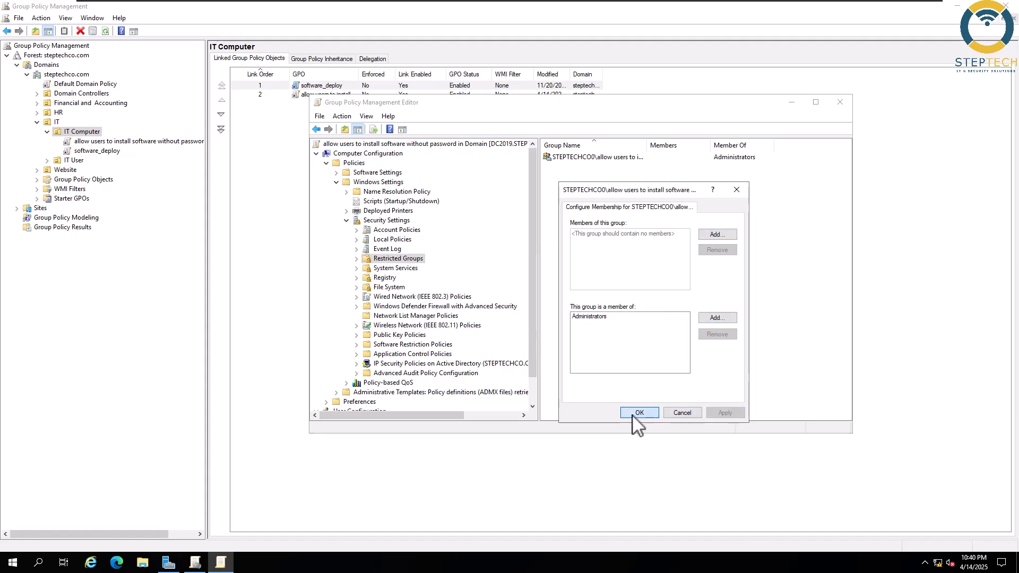
click(839, 102)
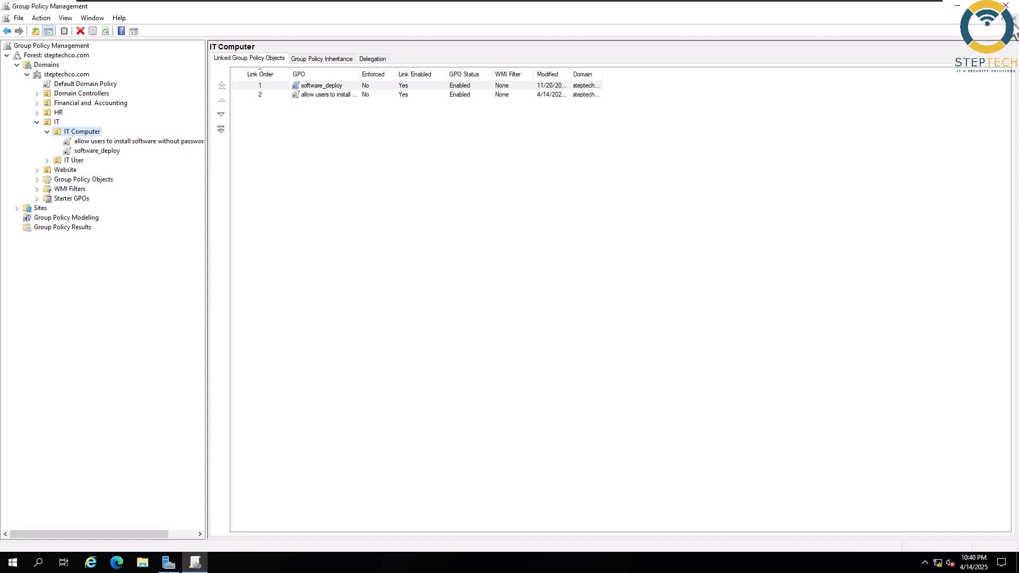
- Close Group Policy Management and run gpupdate /force from the Run prompt
click(1013, 19)
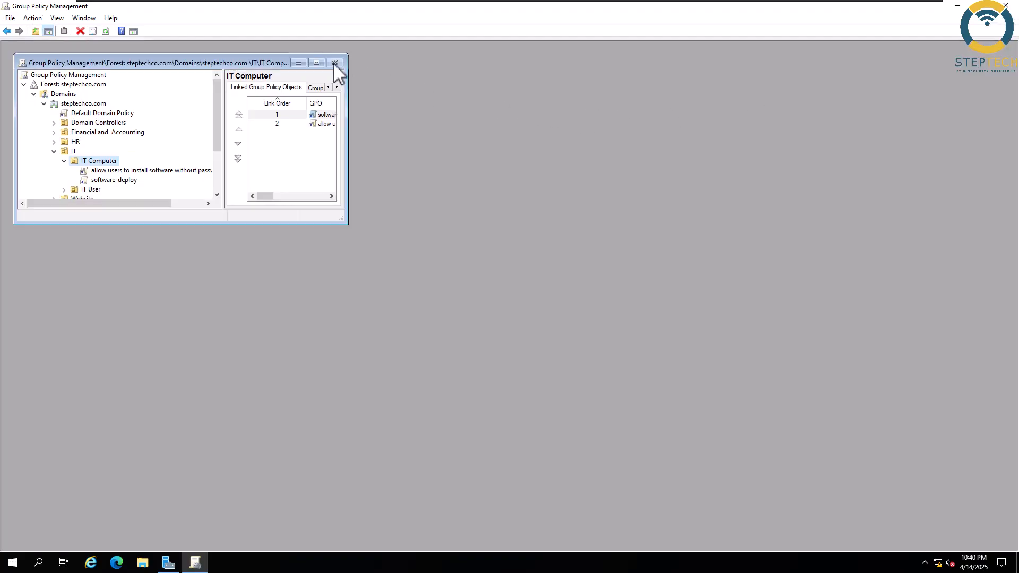
click(1006, 5)
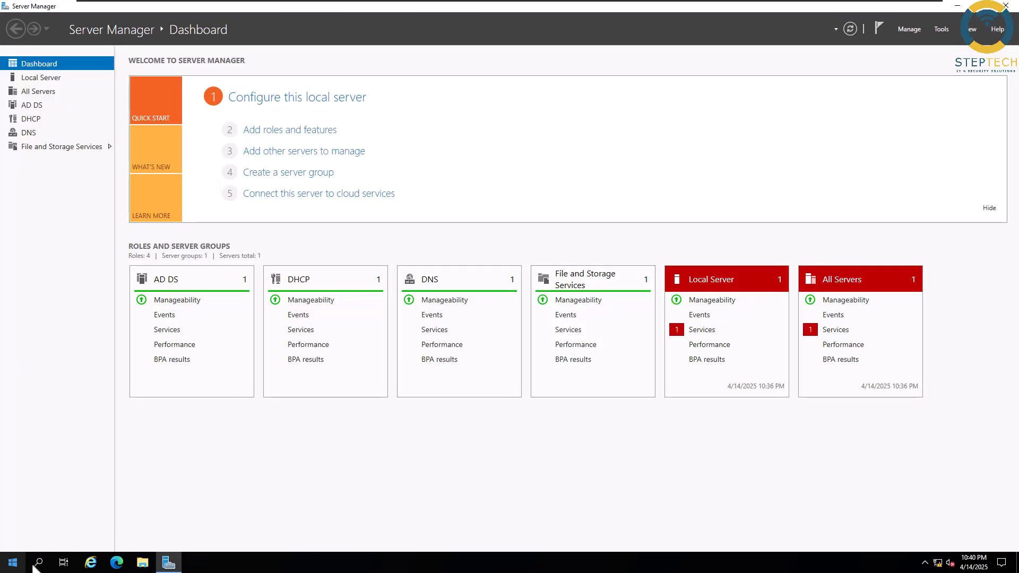
click(38, 563)
text(run)
key(Return)
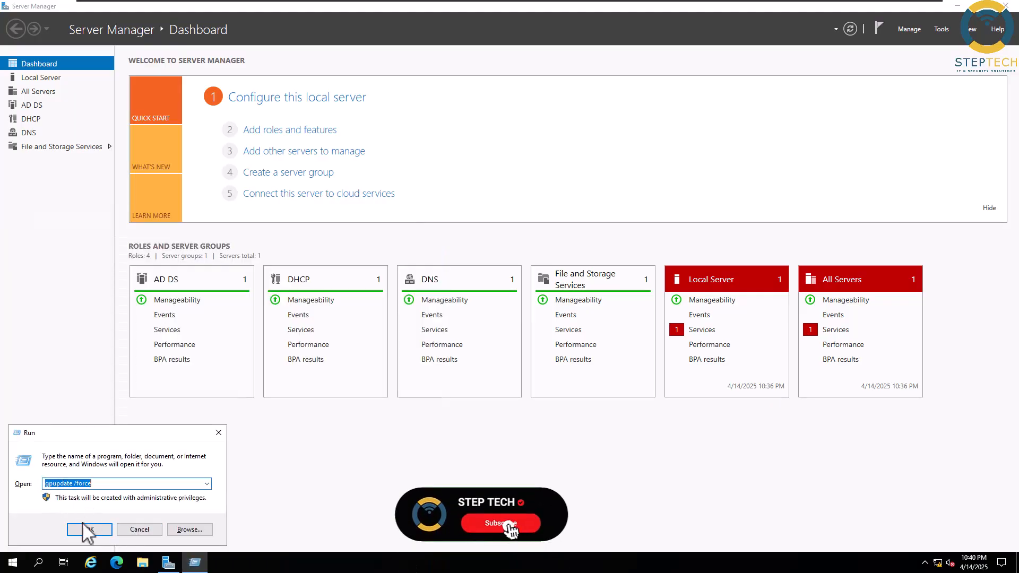
click(87, 529)
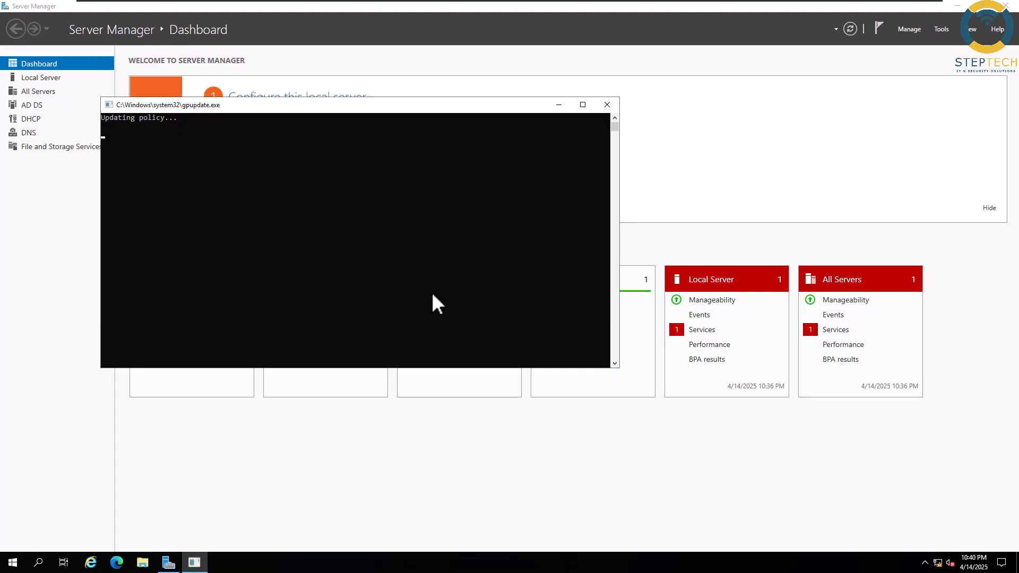
drag(410, 108, 554, 169)
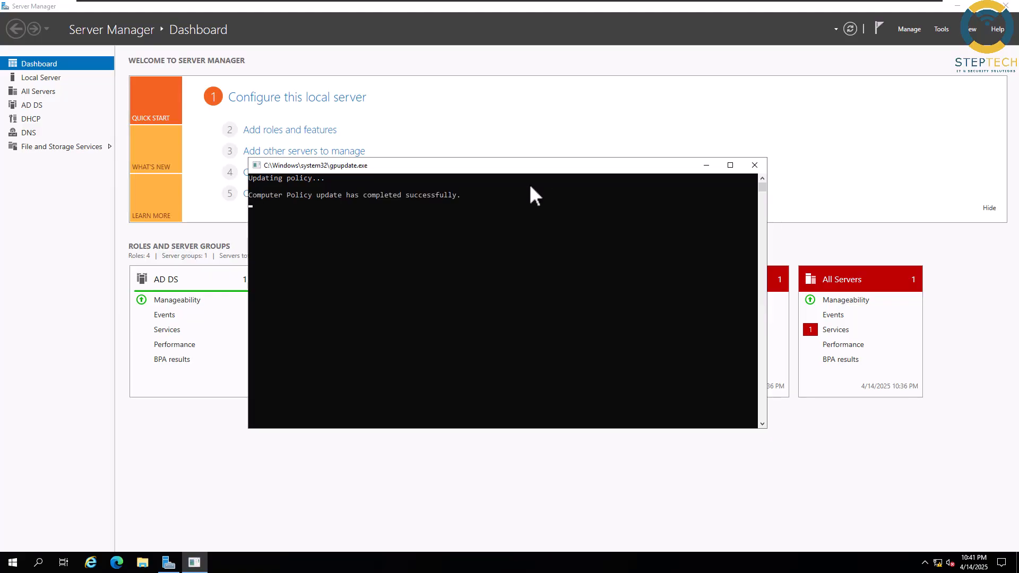
- Check the IT user's Member Of tab in Active Directory Users and Computers for the software-install group
click(946, 29)
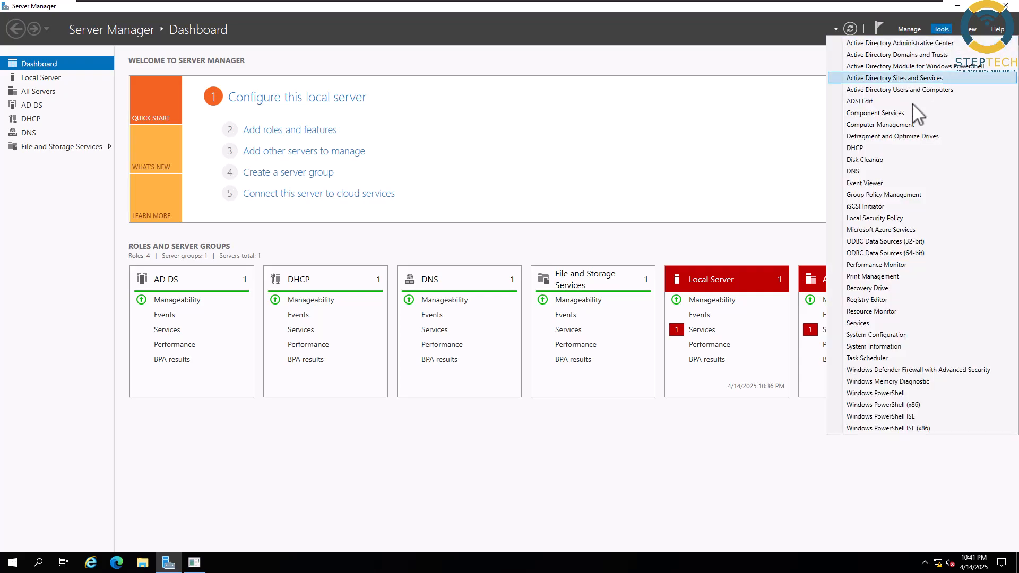
click(916, 90)
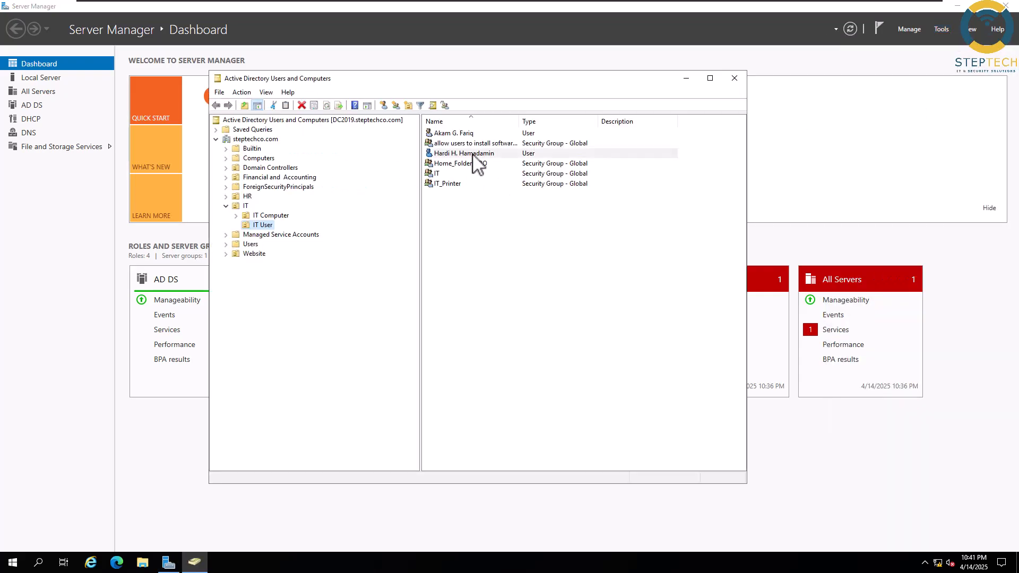
double_click(473, 155)
click(415, 163)
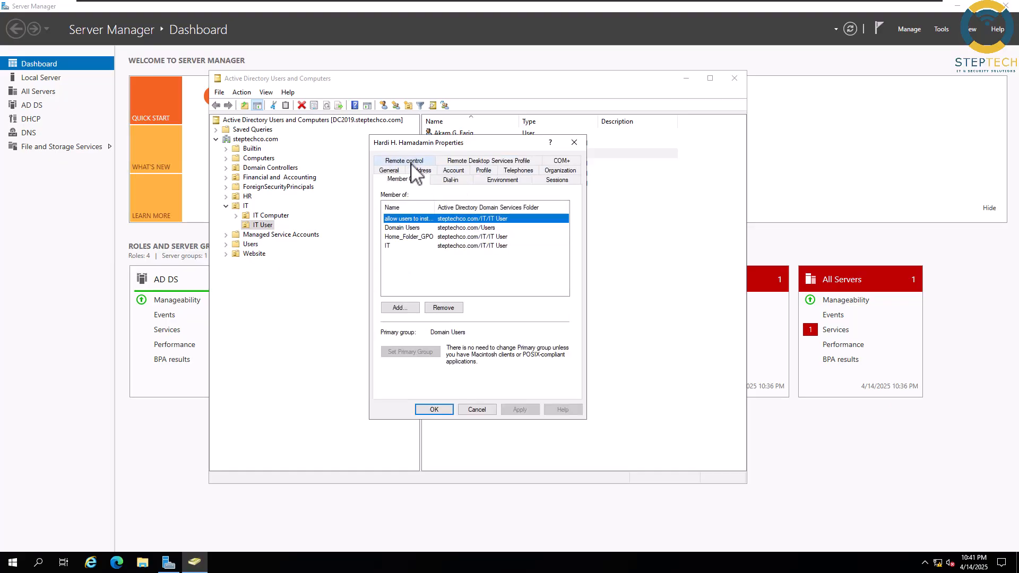
drag(435, 207, 469, 207)
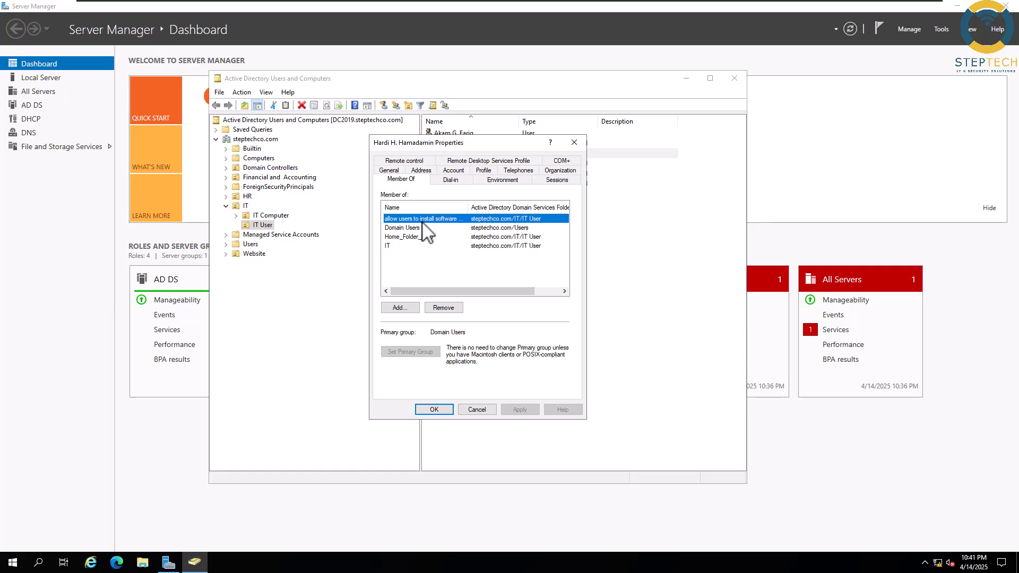
drag(468, 207, 500, 208)
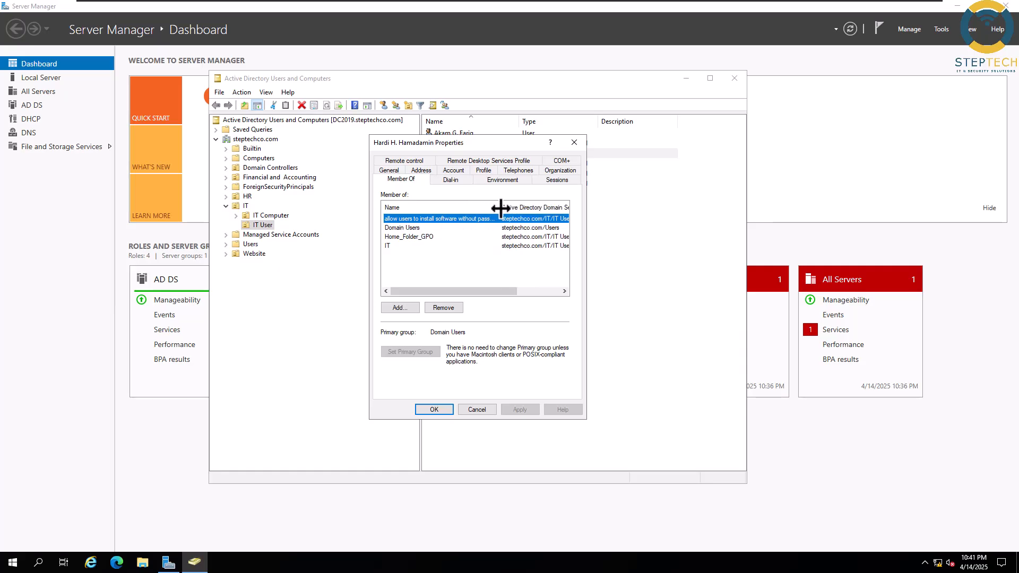
click(446, 409)
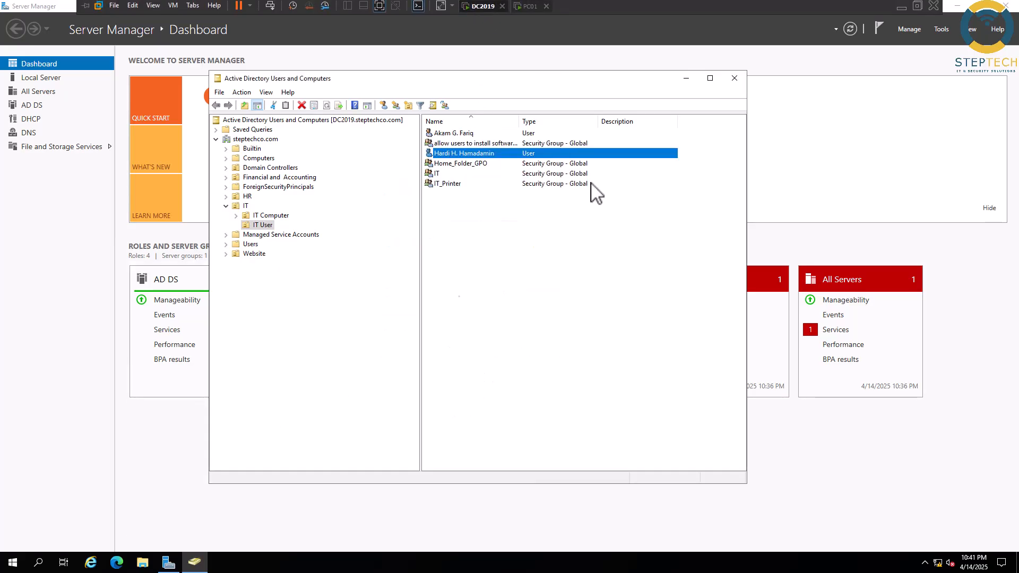
- Close Active Directory Users and Computers and switch to the PC01 virtual machine
click(733, 79)
mouse_move(482, 1)
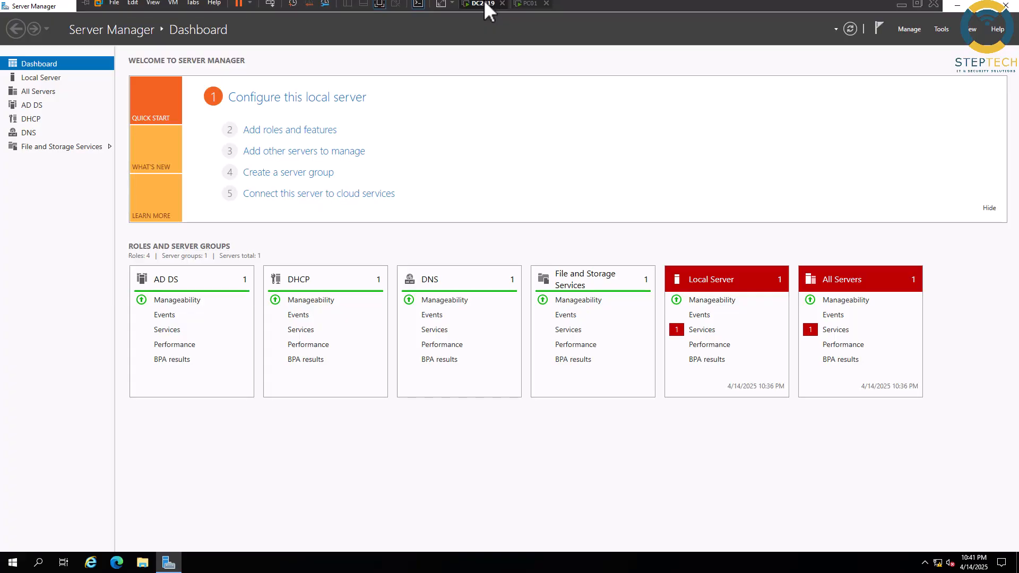
click(527, 7)
- Sign in on PC01 as the standard domain user with their password
click(463, 285)
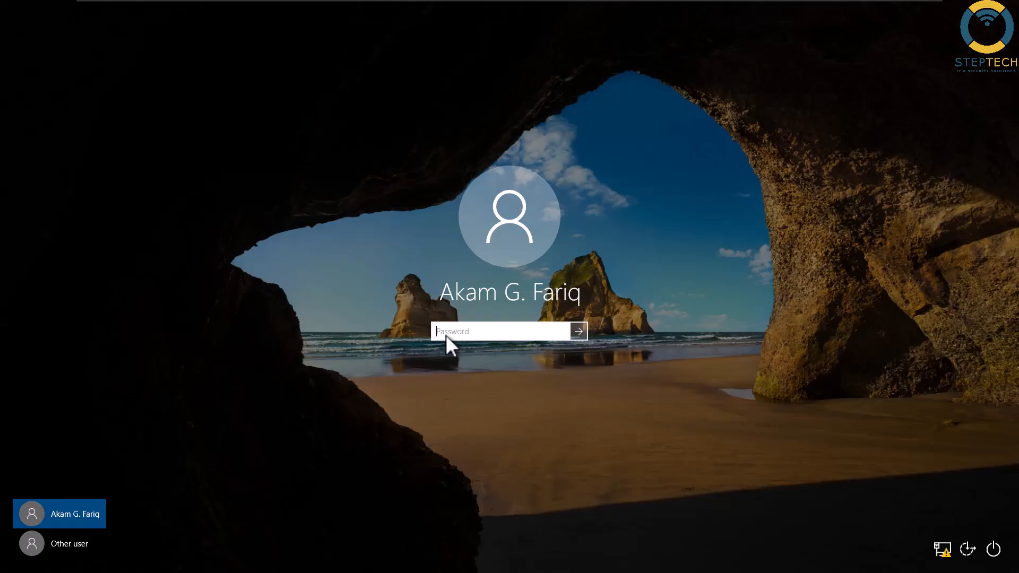
text(P1)
key(Return)
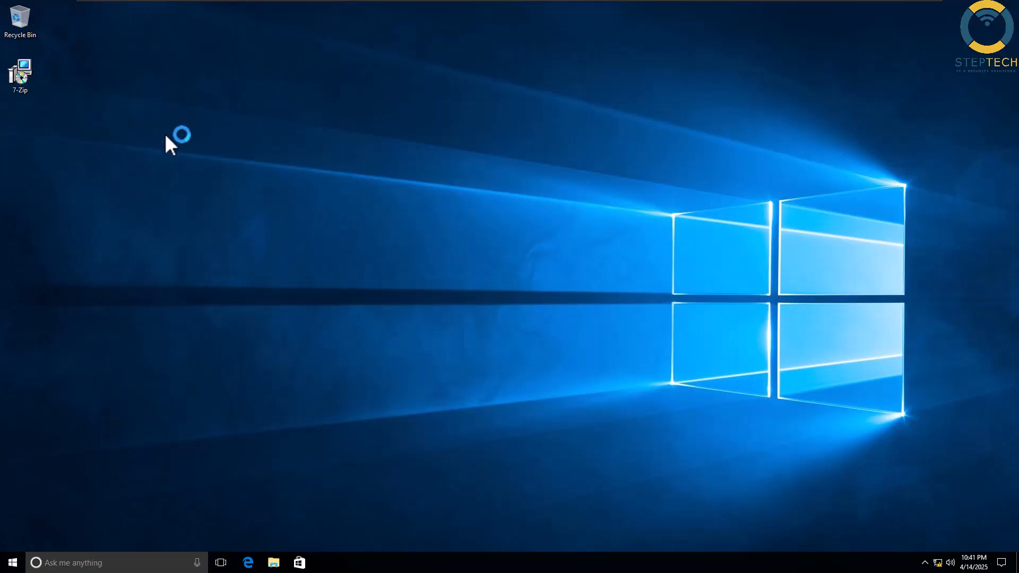
- Refresh the desktop and launch the 7-Zip installer
right_click(164, 133)
click(188, 161)
double_click(24, 77)
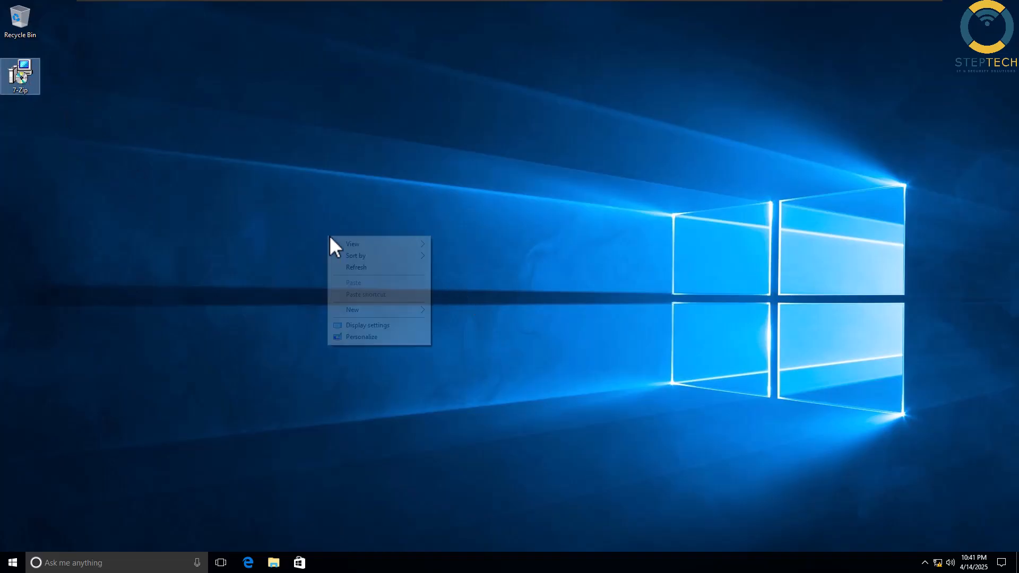
- Relaunch the 7-Zip installer and run a Modify install through to Install
right_click(328, 236)
click(421, 268)
double_click(24, 77)
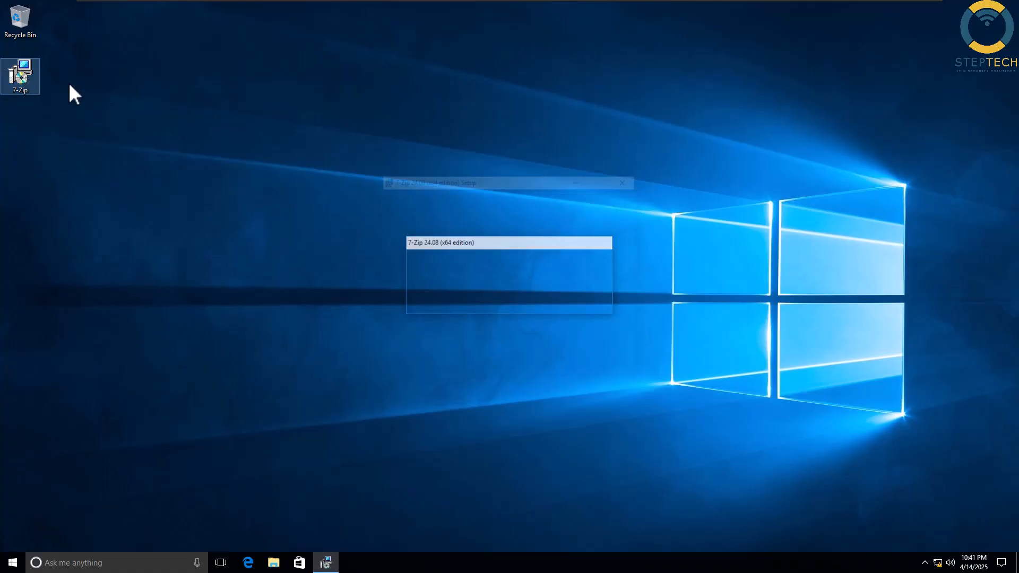
click(564, 364)
click(434, 239)
click(575, 367)
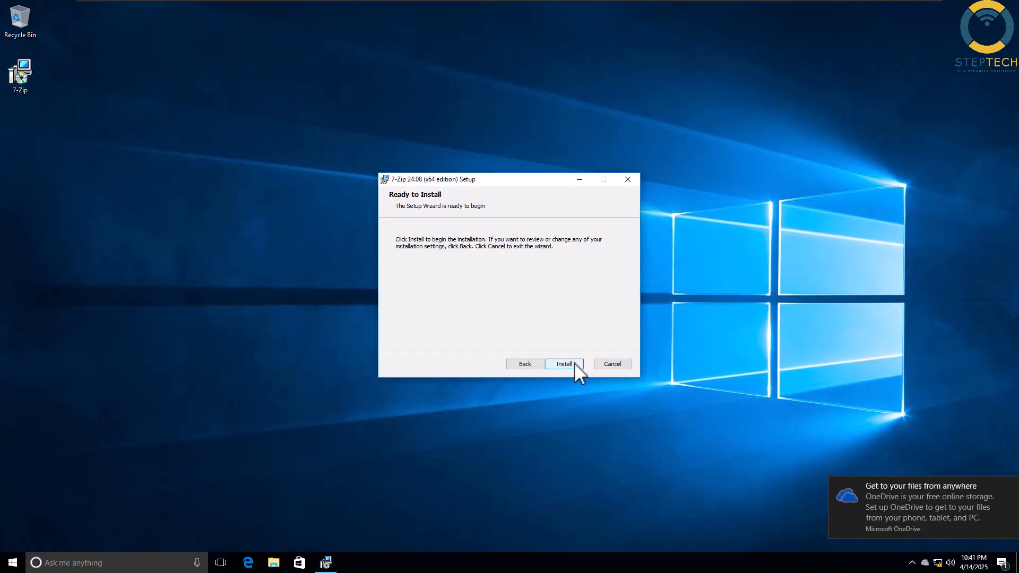
click(566, 363)
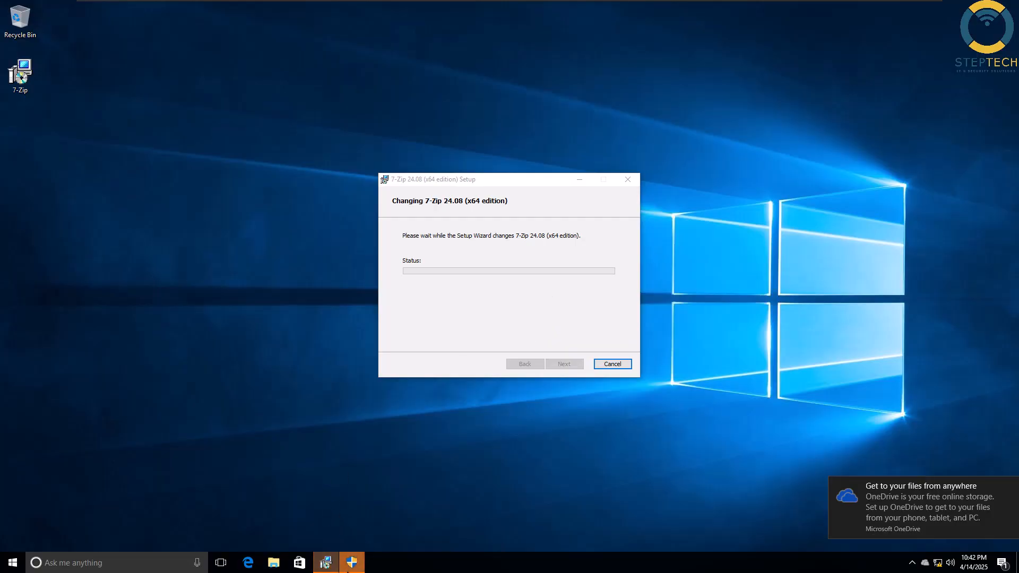
- Decline the administrator credential prompt and dismiss the policy-blocked installation error
click(347, 565)
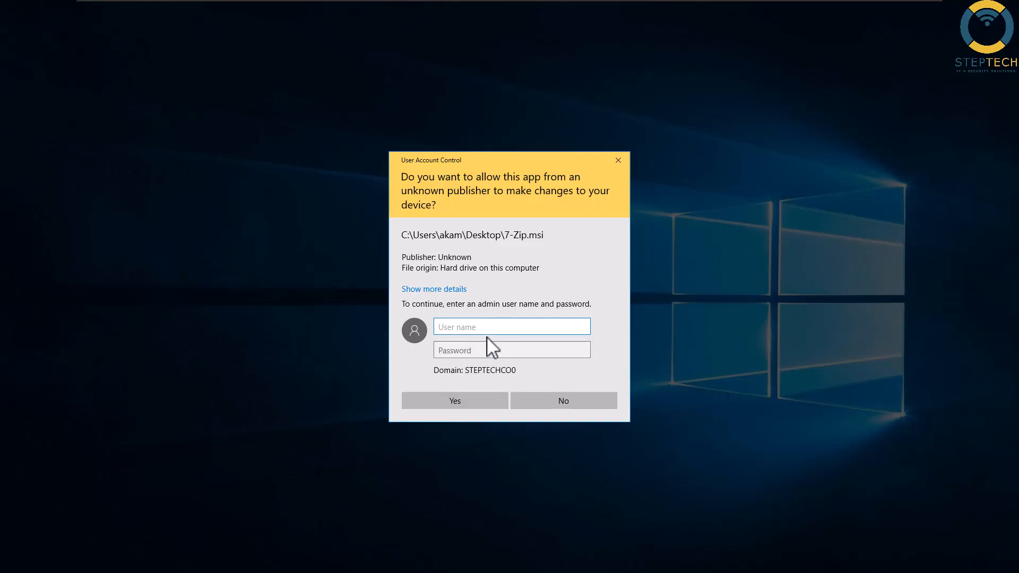
click(546, 399)
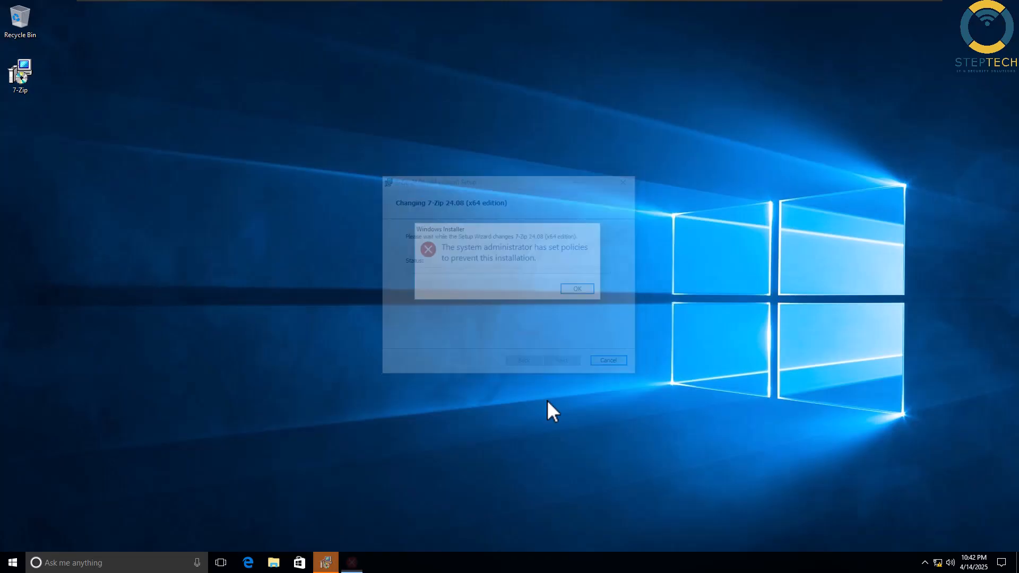
click(581, 290)
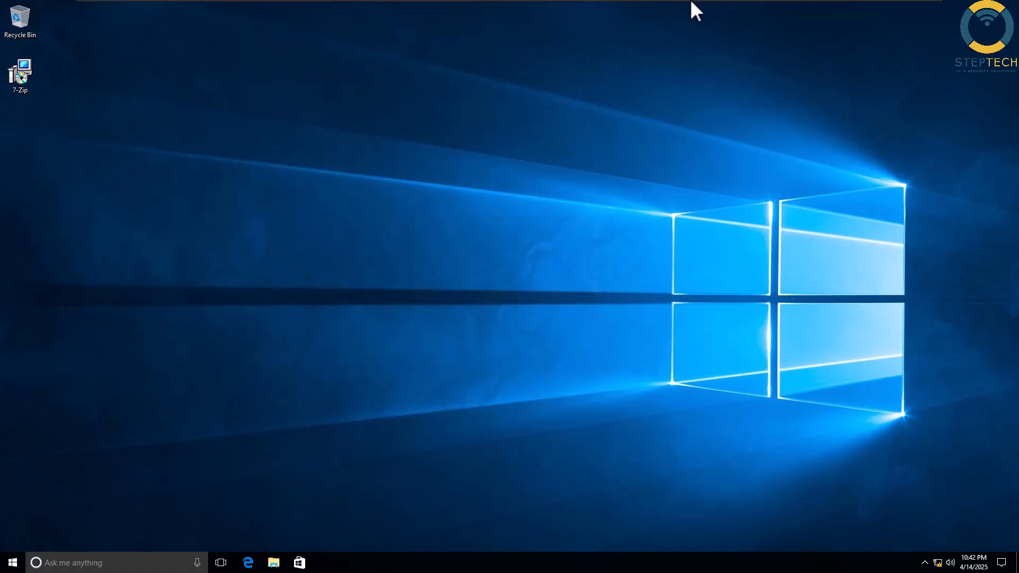
- Sign out of the standard user's account from the Start menu
click(11, 564)
click(13, 487)
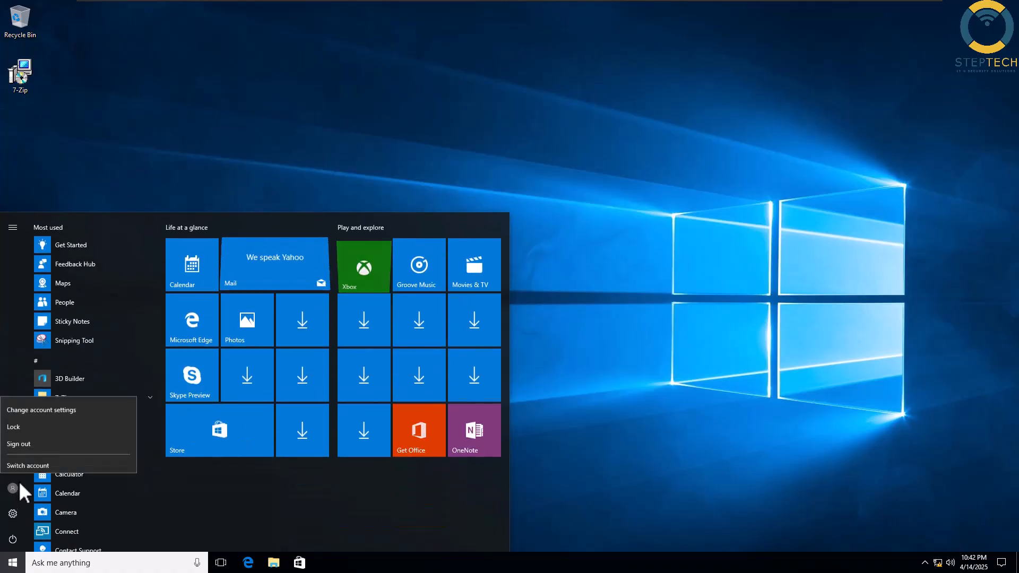
click(36, 444)
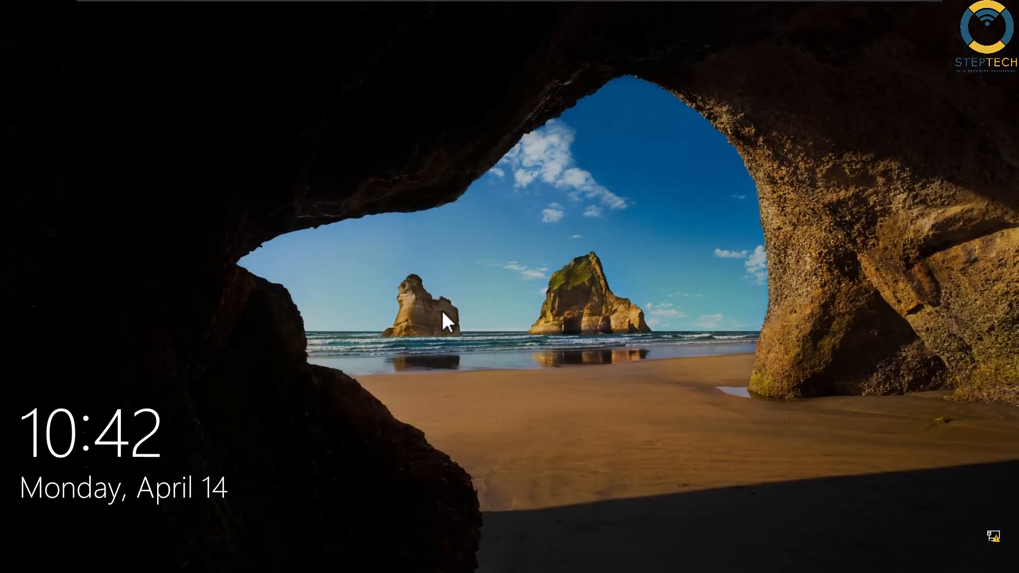
- Sign in via Other user with the IT group member's username and password, closing the leftover command prompt
click(444, 320)
click(32, 543)
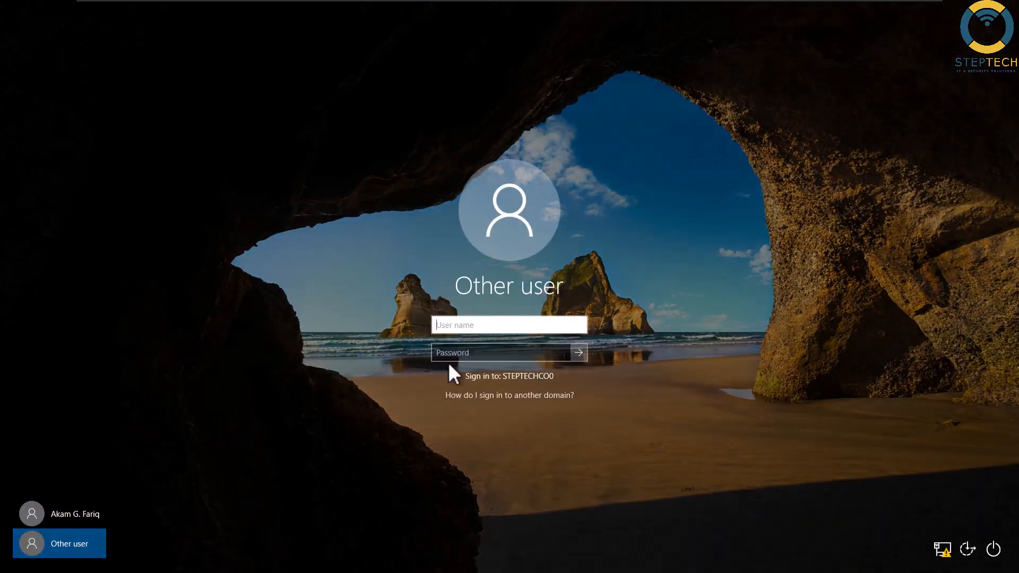
text(hardi)
key(Tab)
text(••)
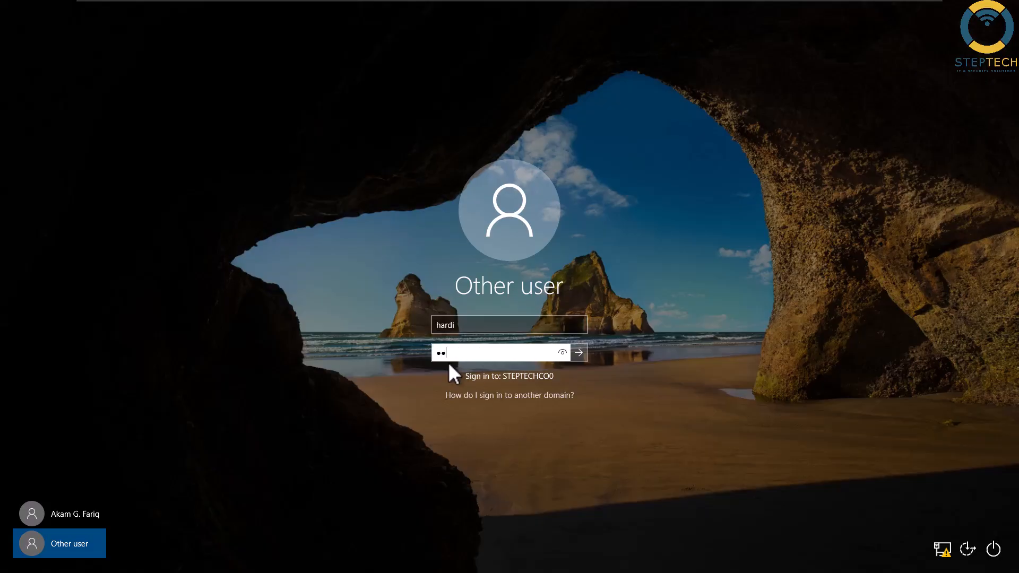
text(•••••••)
key(Return)
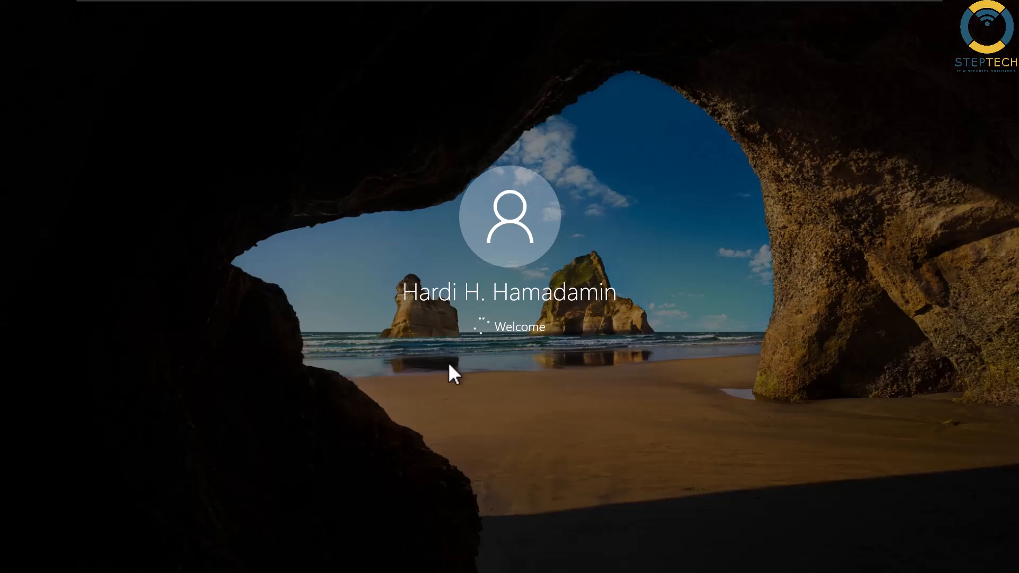
click(597, 114)
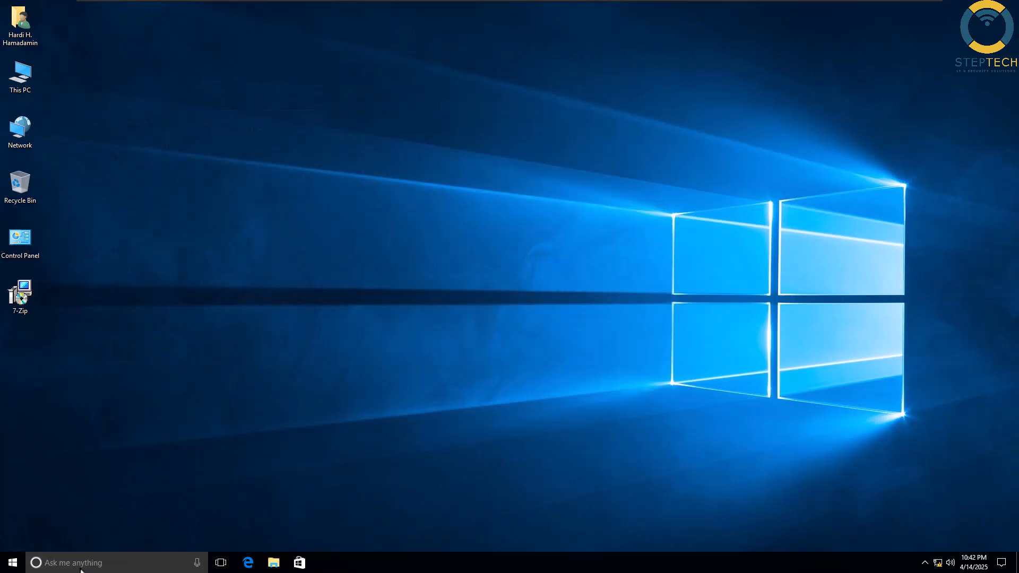
- Run 'gpupdate /force' from the Run dialog and center its console window
click(53, 563)
text(run)
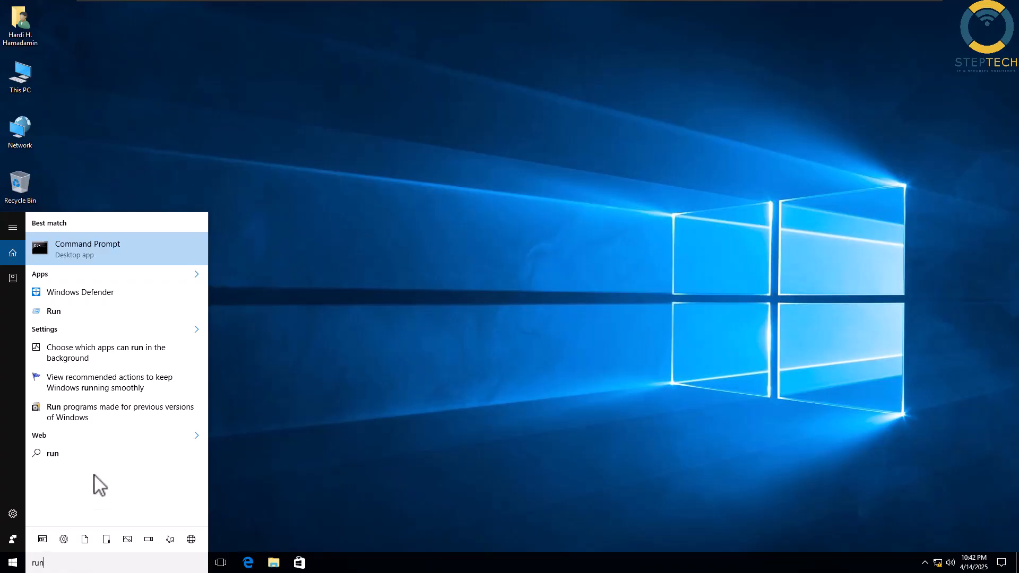
click(71, 314)
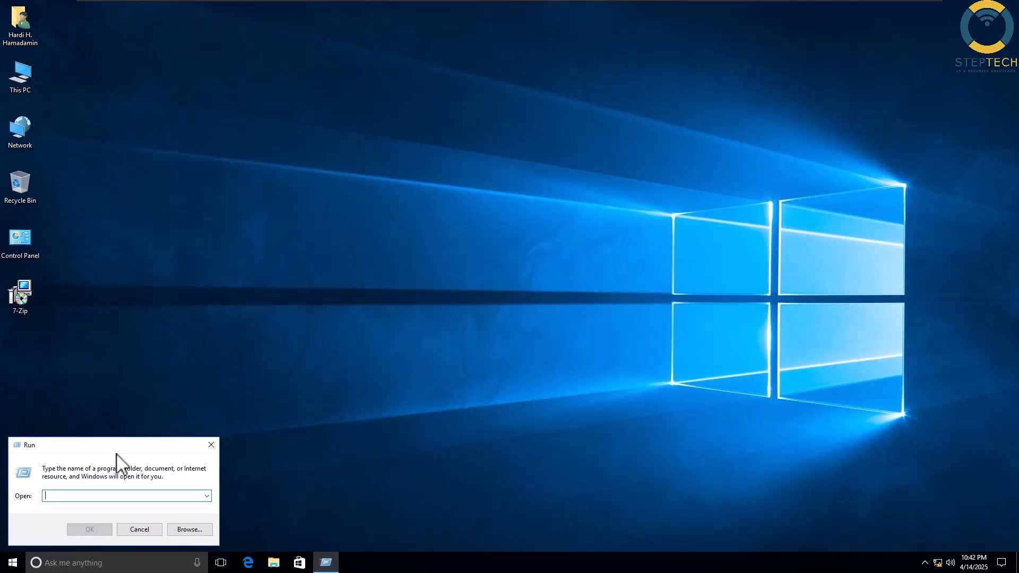
text(gpupdate /force)
key(Return)
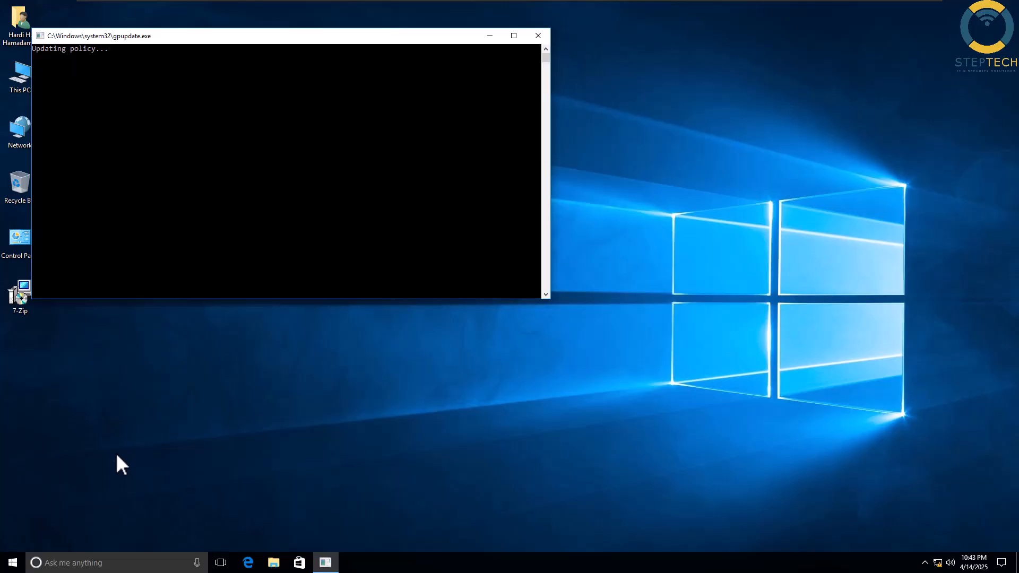
drag(261, 39, 440, 107)
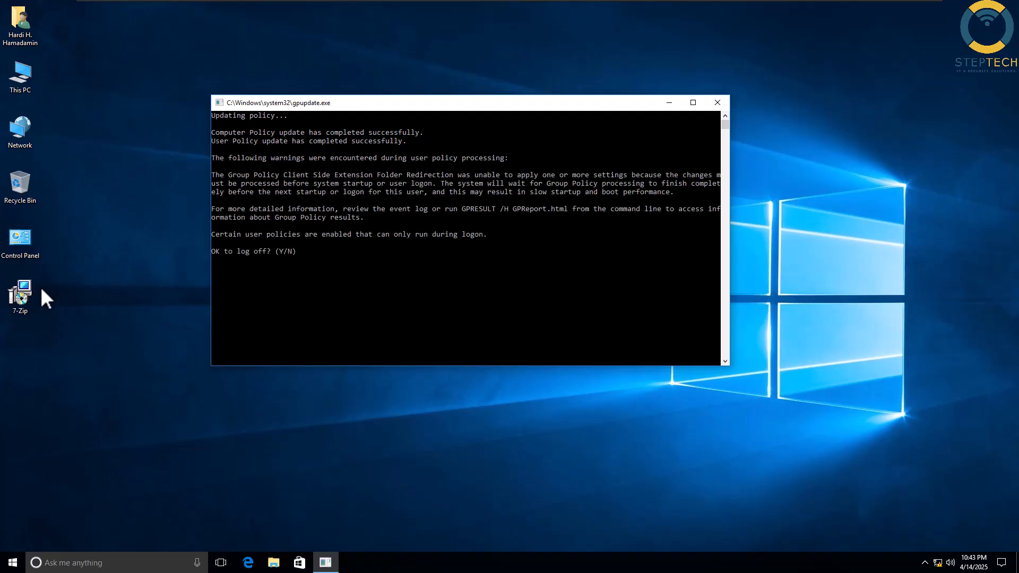
- Answer 'y' to the gpupdate log-off prompt to sign out
click(353, 253)
text(y)
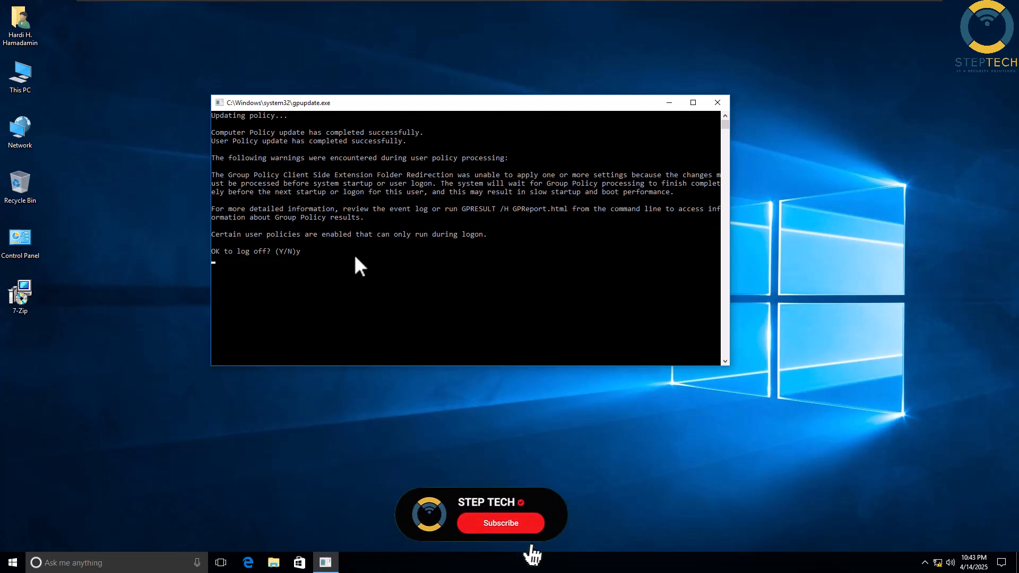
key(Return)
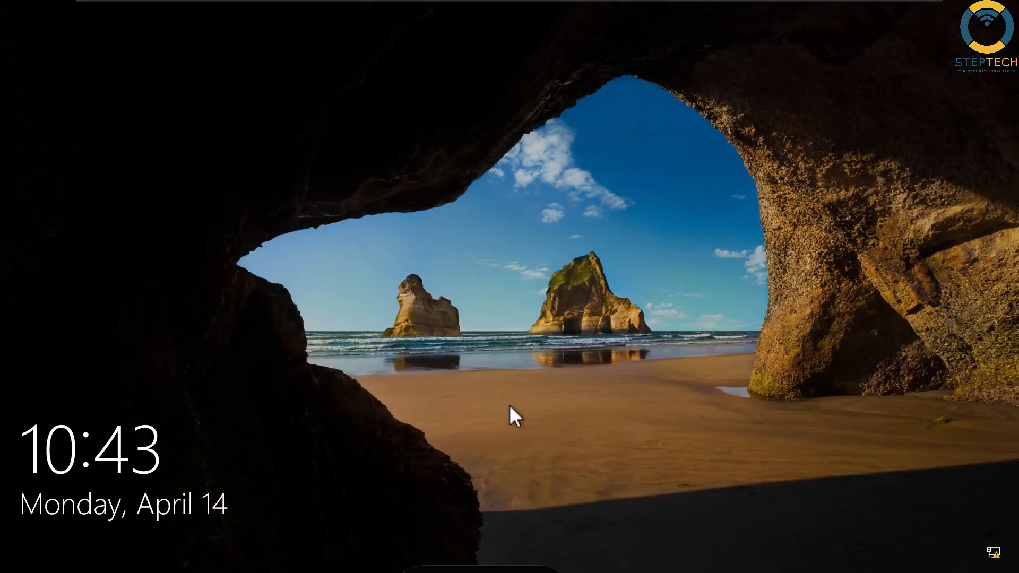
- Sign back in on PC01 with the account password from the lock screen
click(510, 407)
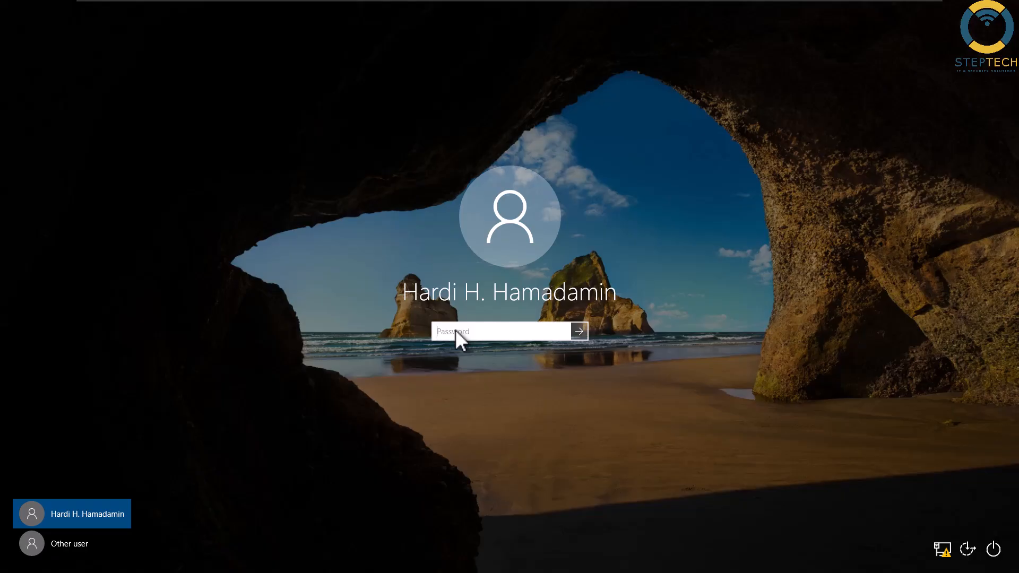
text(p)
key(Return)
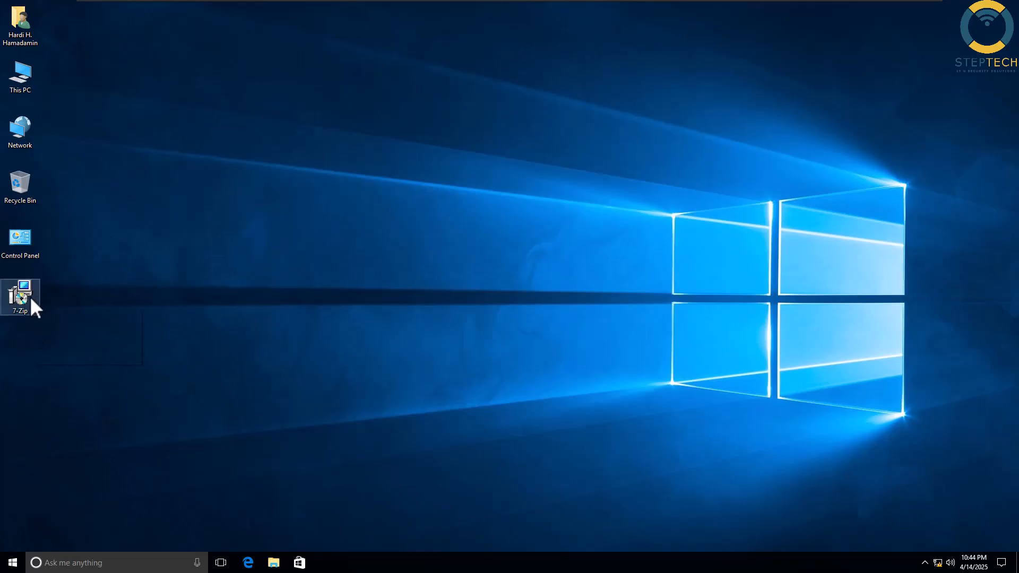
- Move the installer to the desktop centre and complete the 7-Zip 24.08 (x64) Modify install through Finish
drag(29, 296, 427, 262)
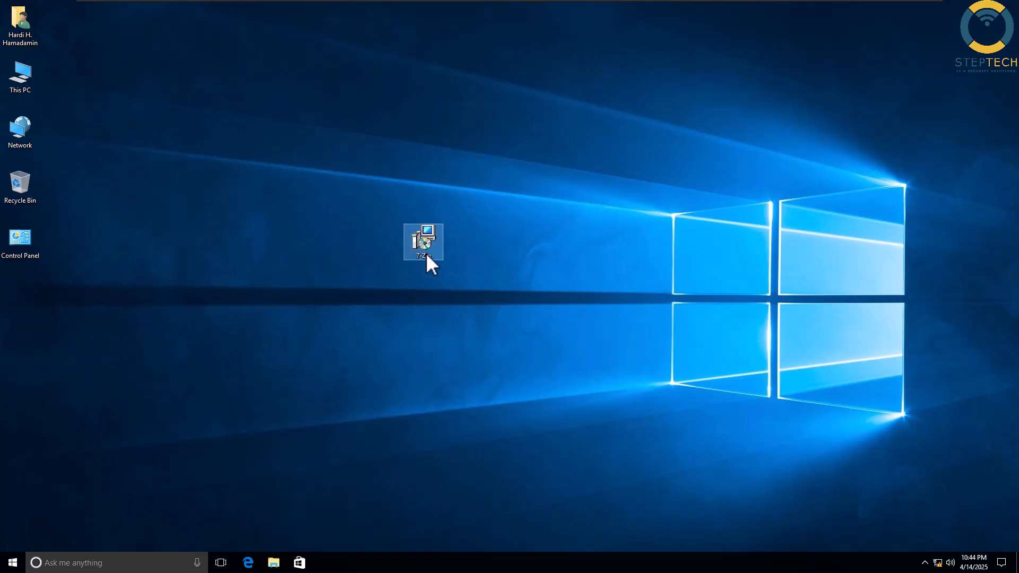
double_click(436, 243)
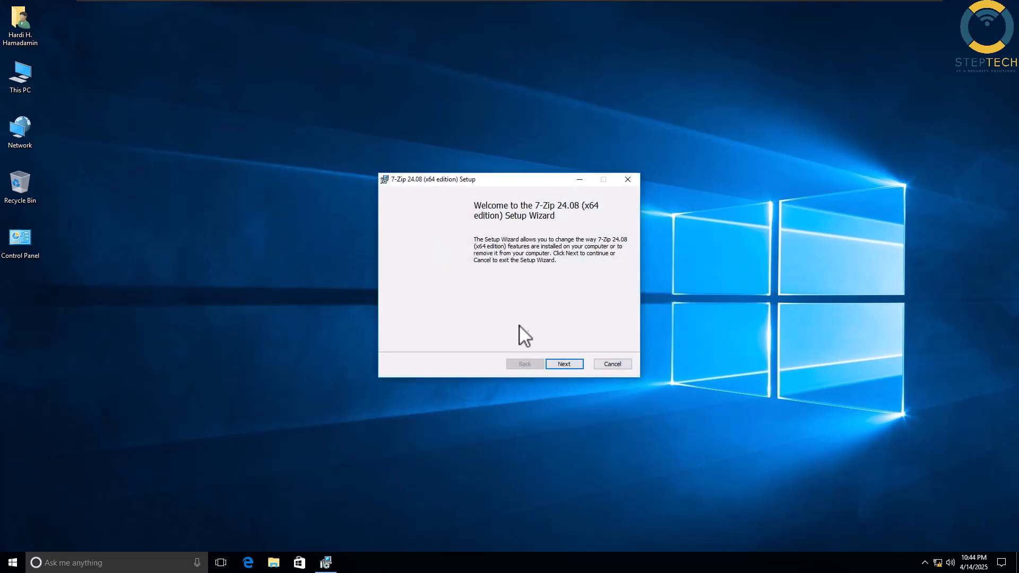
click(561, 363)
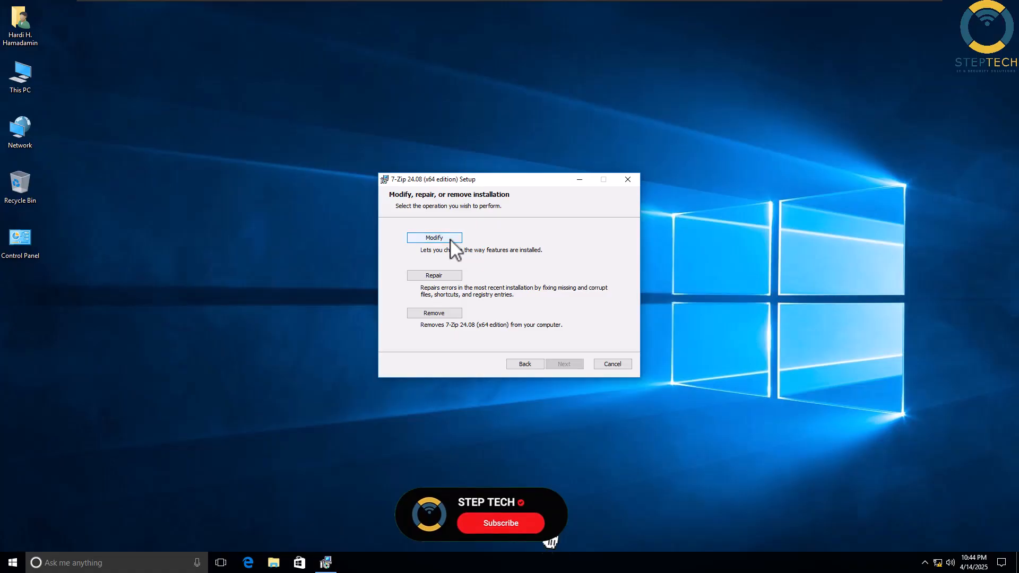
click(450, 240)
click(561, 365)
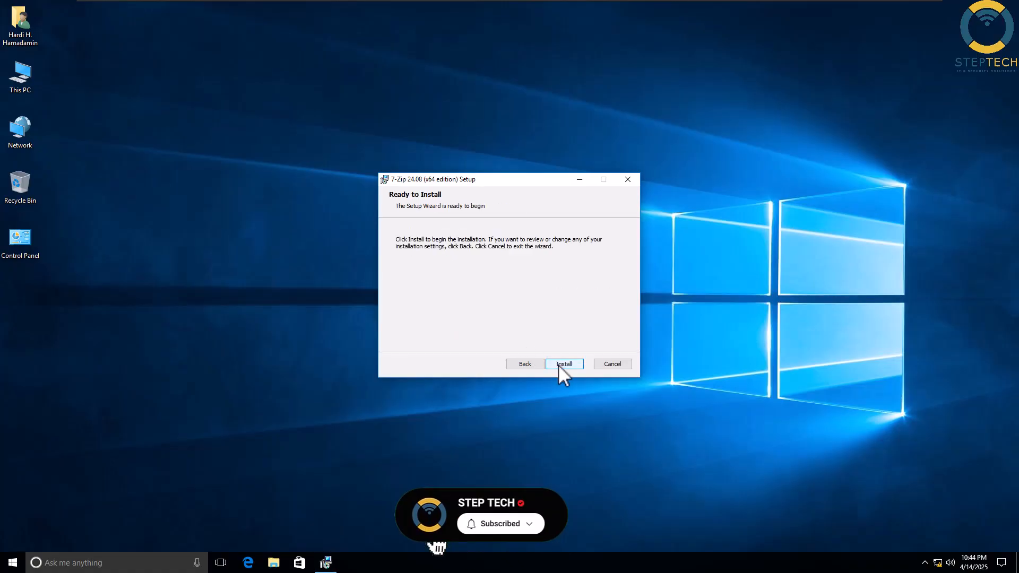
click(564, 365)
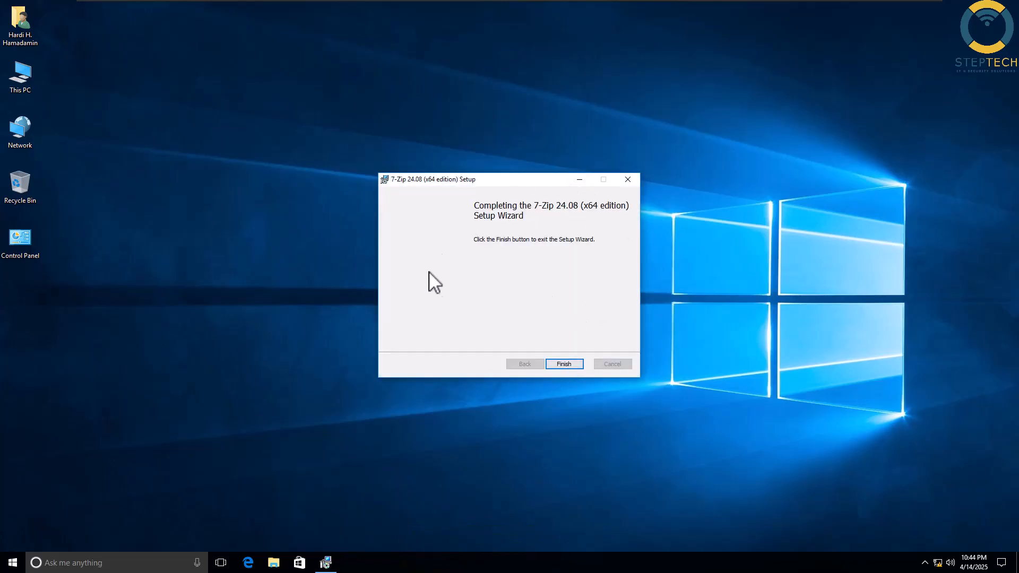
click(575, 364)
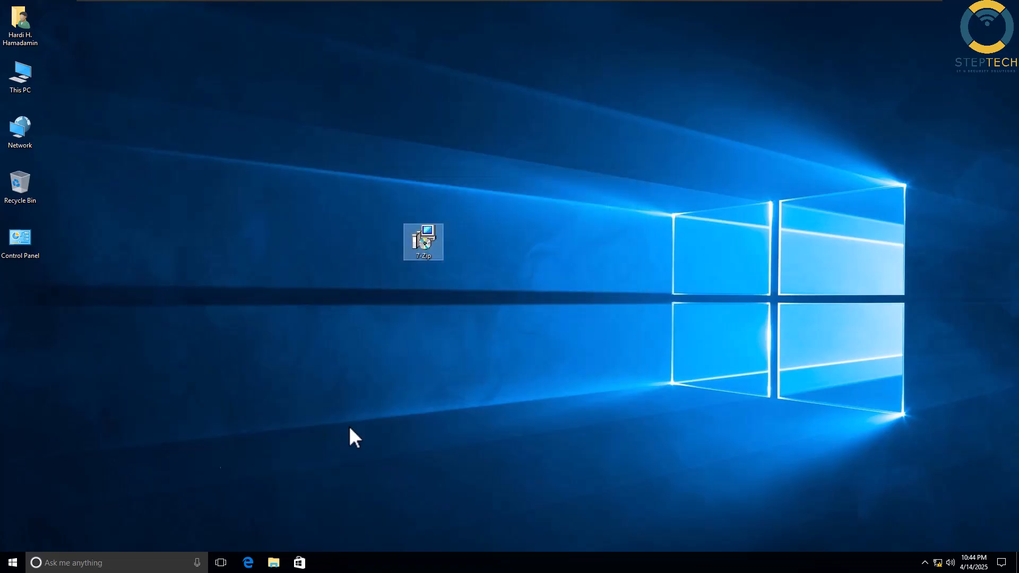
- Open Disk Management from the power-user menu, then reposition and enlarge its window
right_click(13, 567)
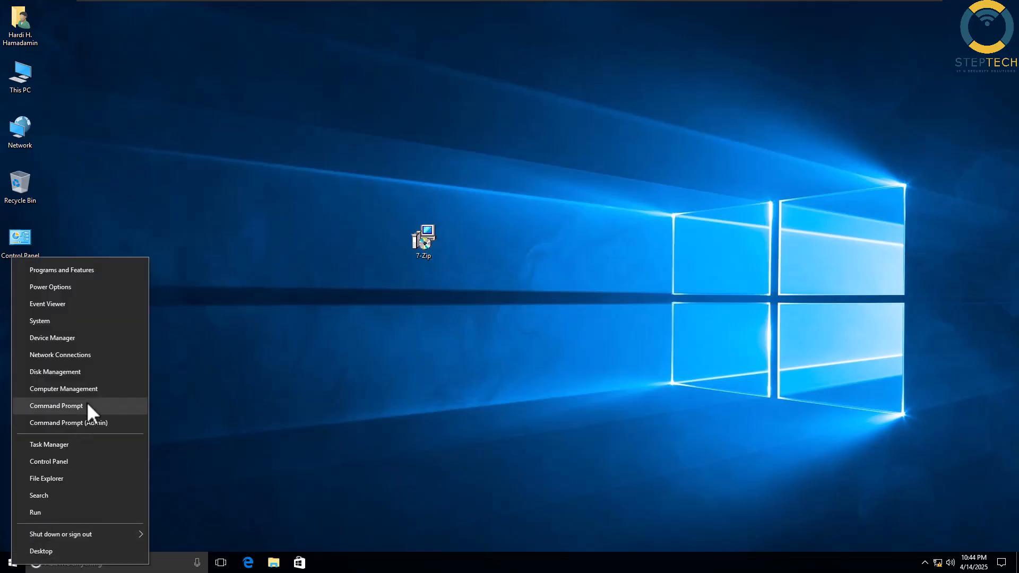
click(53, 373)
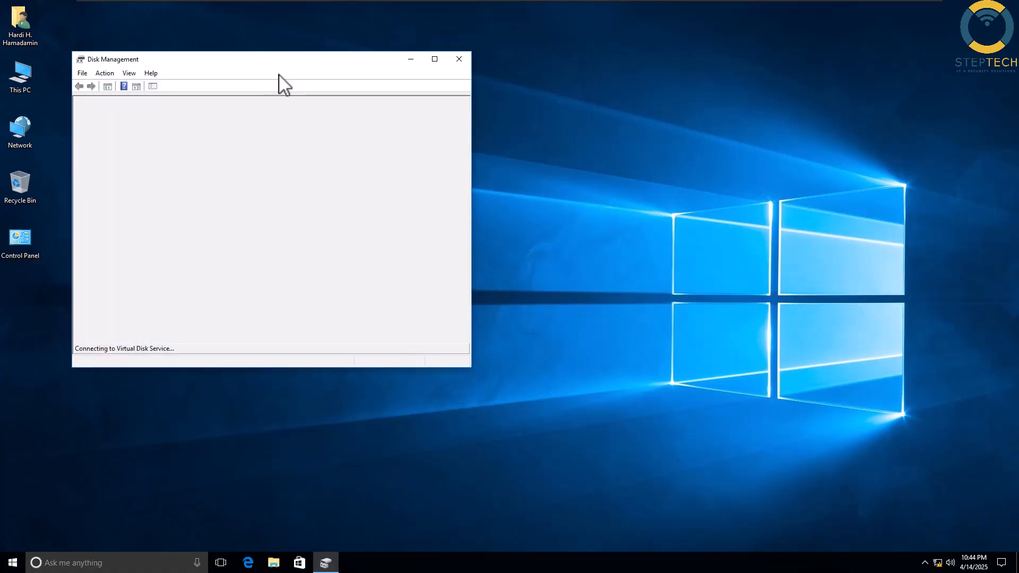
drag(278, 60, 642, 91)
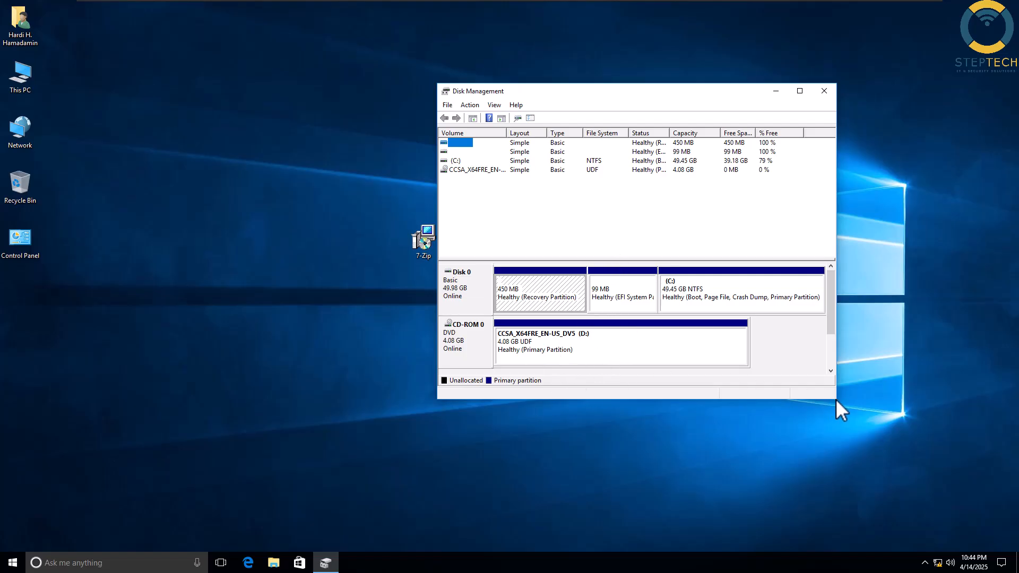
drag(836, 399, 925, 442)
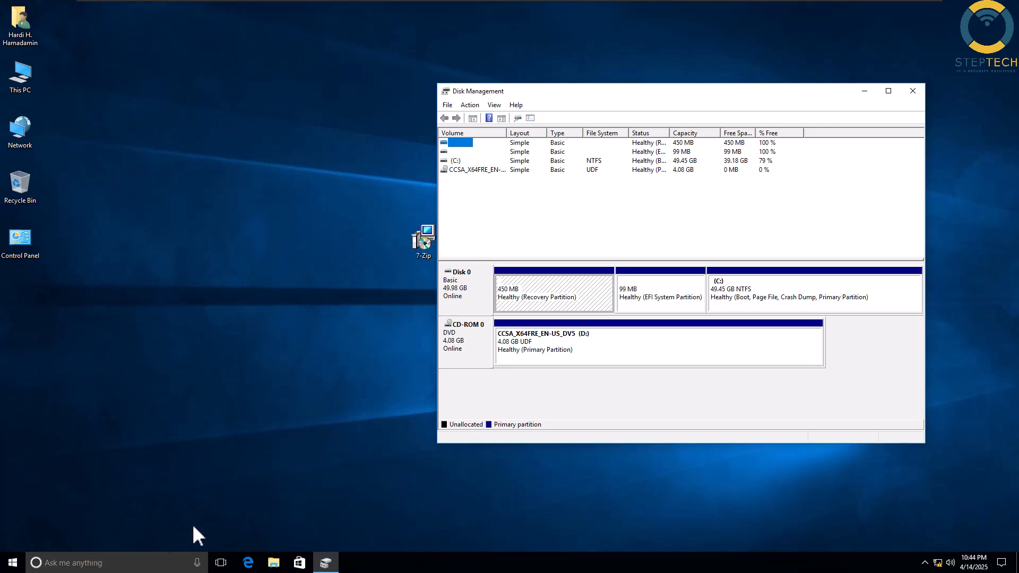
- Open Device Manager beside it, then launch Computer Management from the power-user menu
right_click(11, 565)
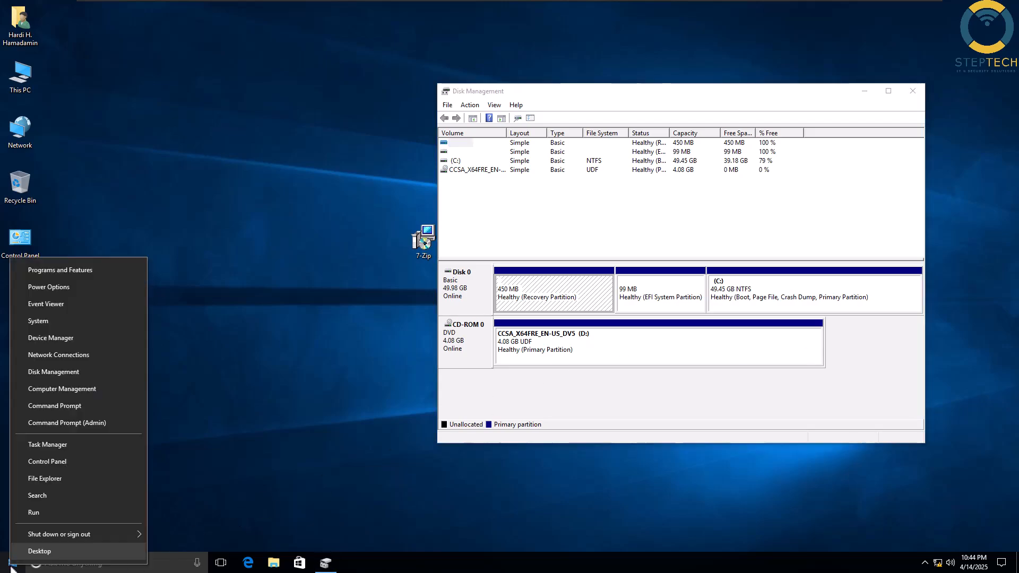
click(62, 338)
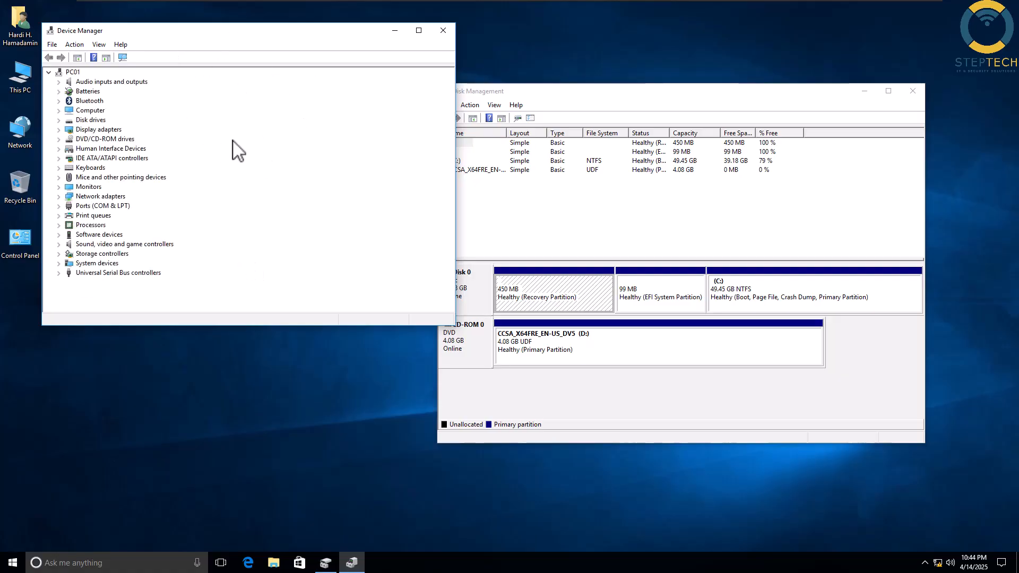
drag(294, 43, 578, 68)
right_click(12, 561)
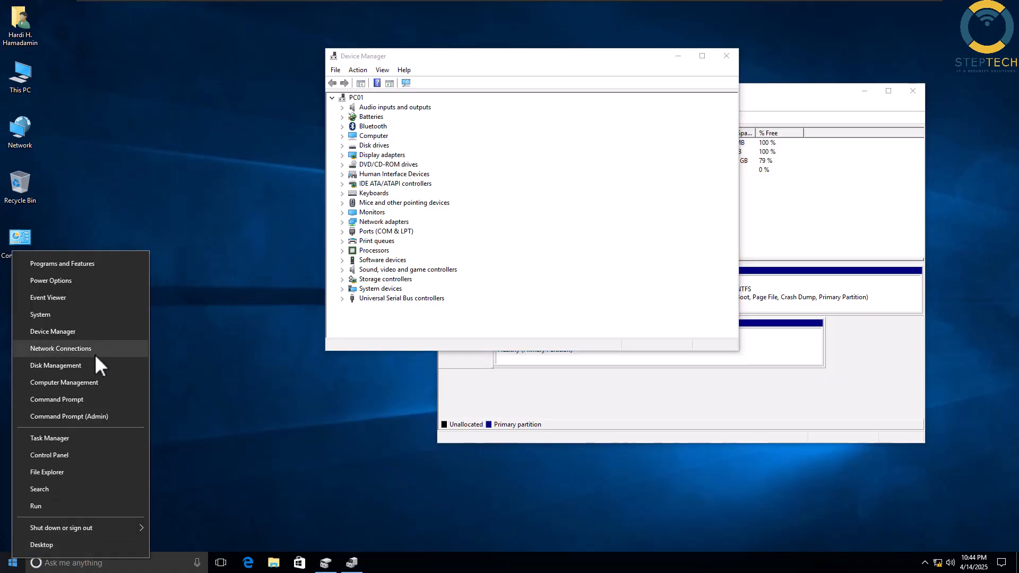
click(46, 386)
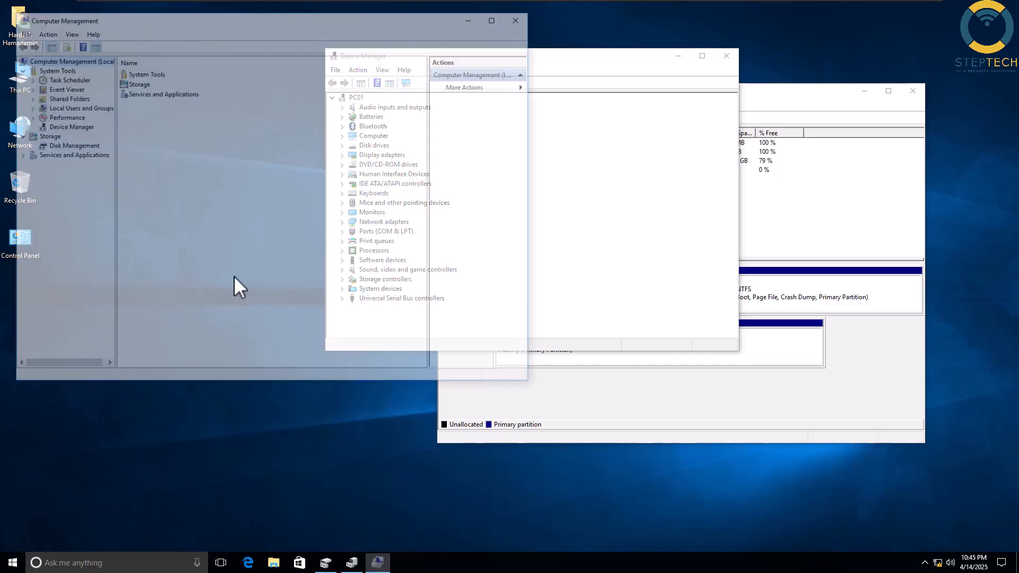
- Verify the Administrators group lists the STEPTECHCO0 software-install group, then close Computer Management
click(49, 106)
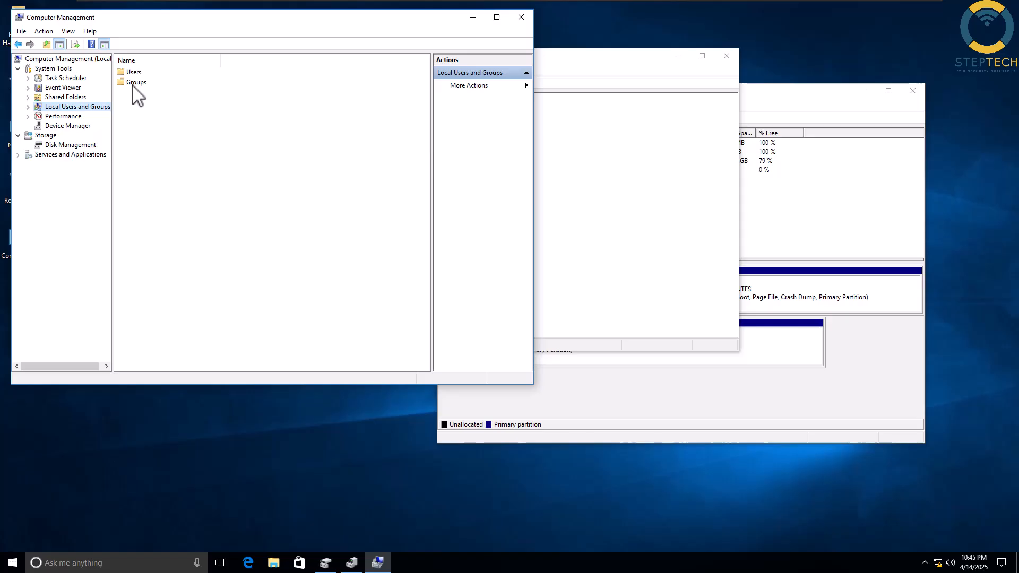
double_click(134, 82)
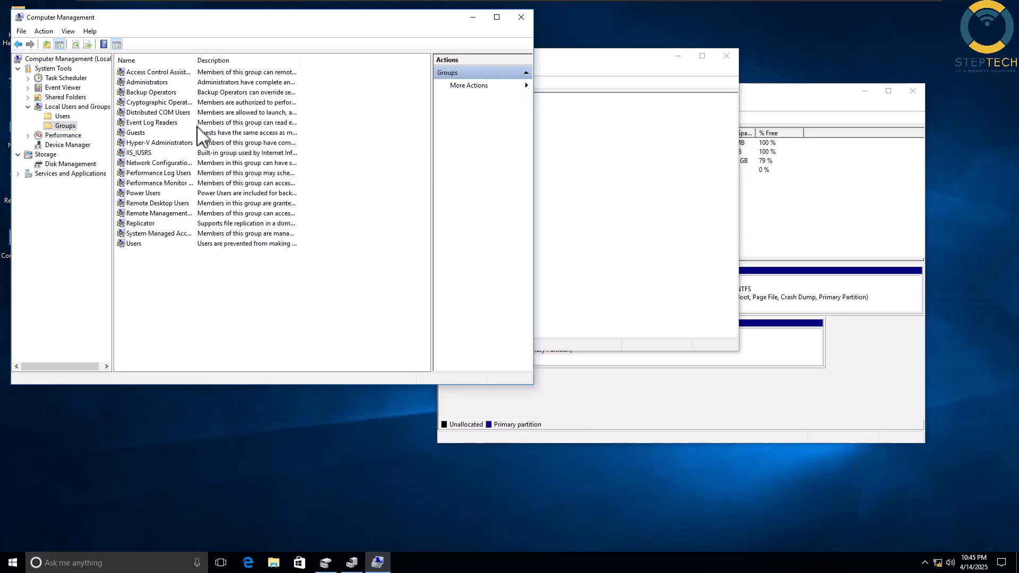
double_click(151, 83)
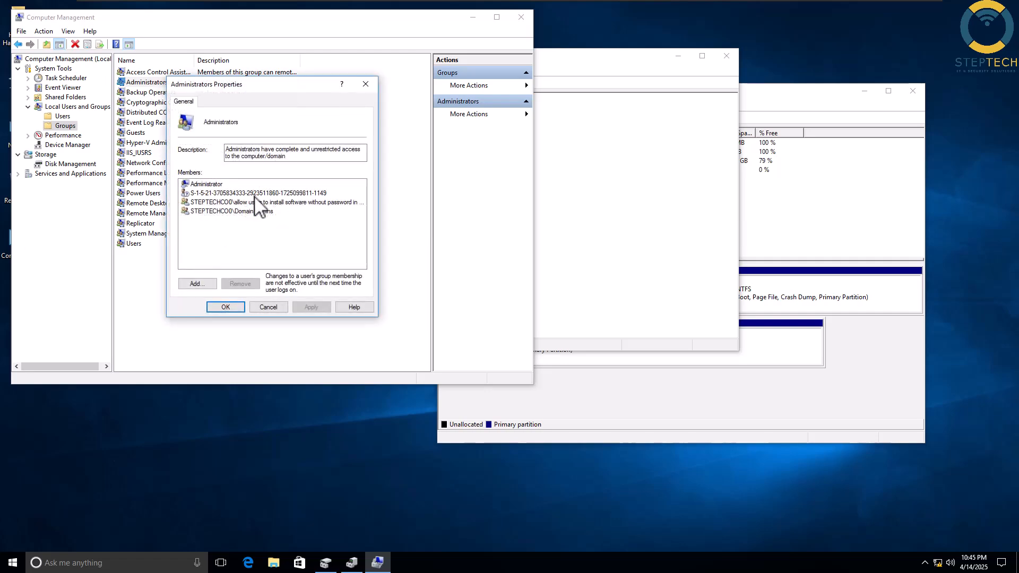
click(279, 204)
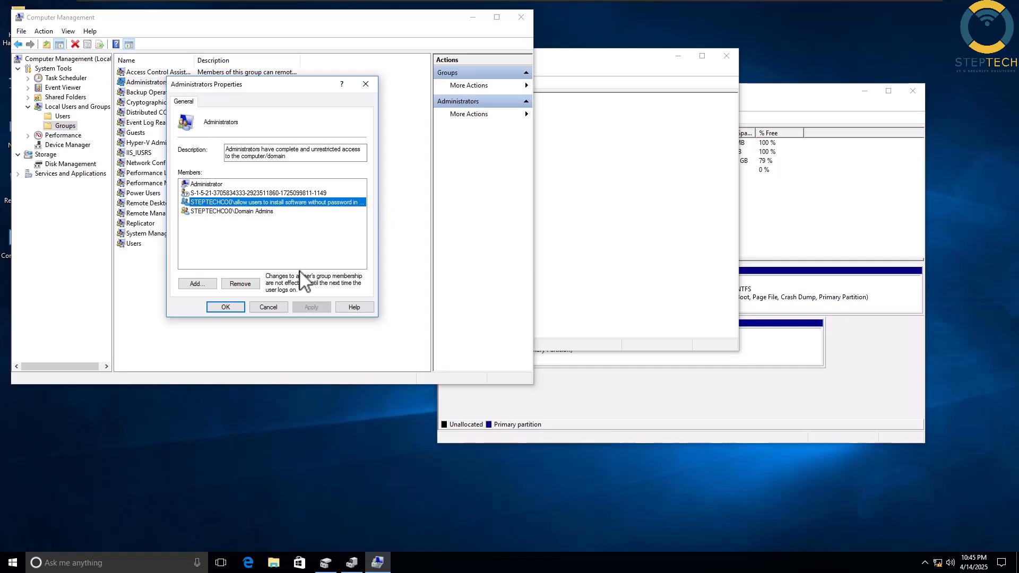
click(226, 307)
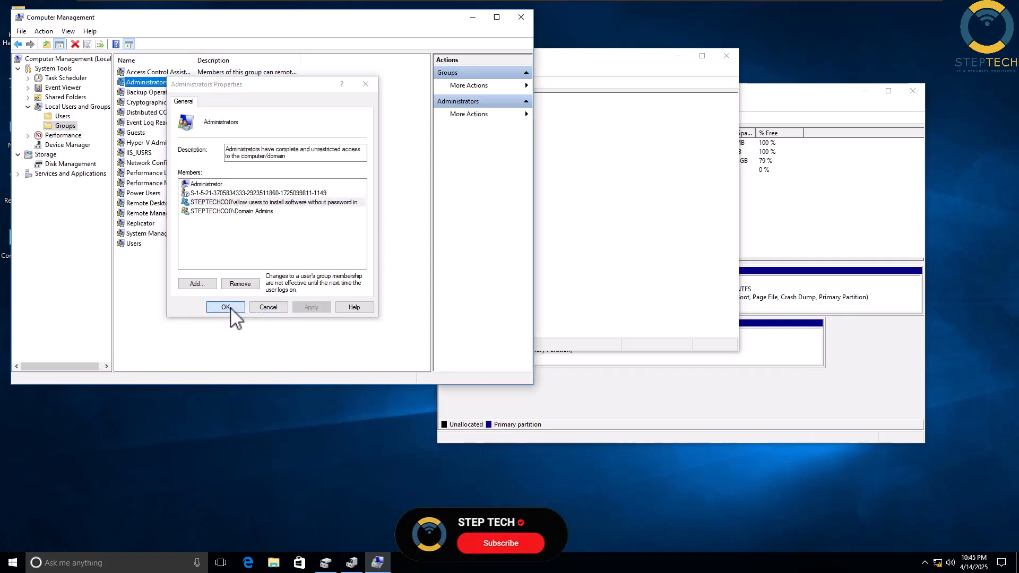
click(521, 17)
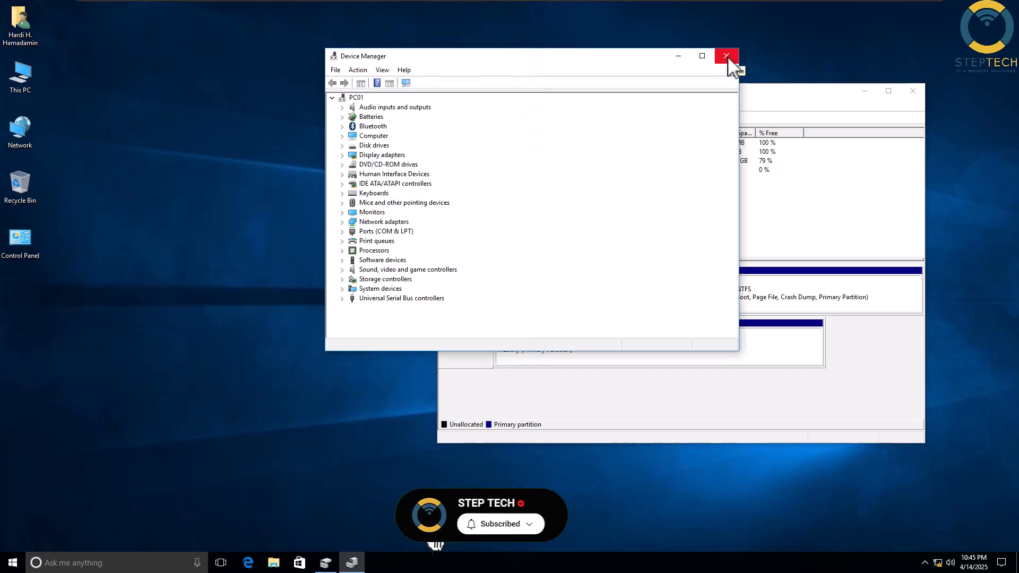